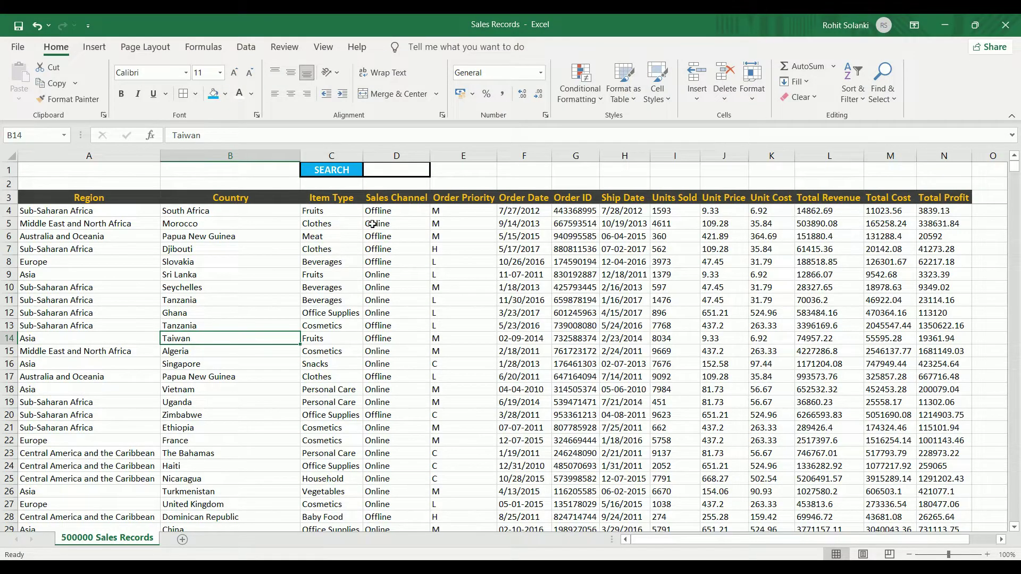
# Step: Search for 'asia' in D1 and scroll through the highlighted Asia cells
pyautogui.click(396, 170)
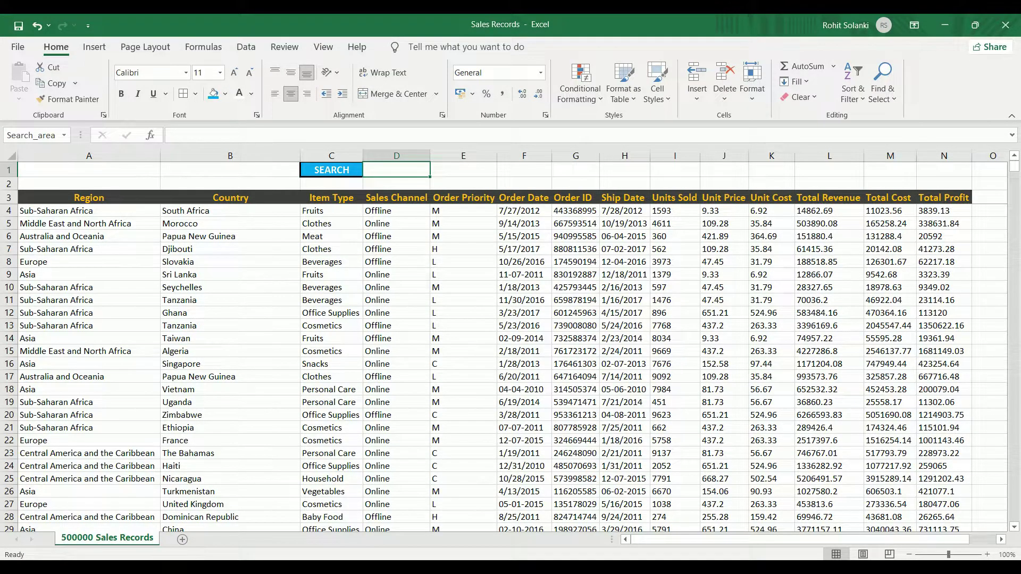
pyautogui.write('asia')
pyautogui.press('Return')
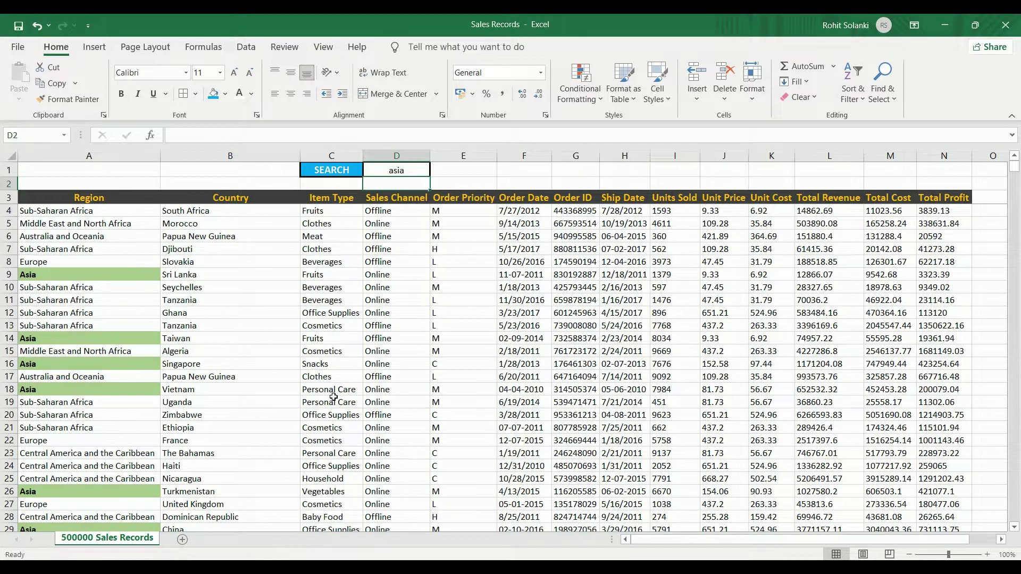
pyautogui.scroll(-6, 334, 397)
pyautogui.scroll(-3, 333, 398)
pyautogui.scroll(-2, 331, 399)
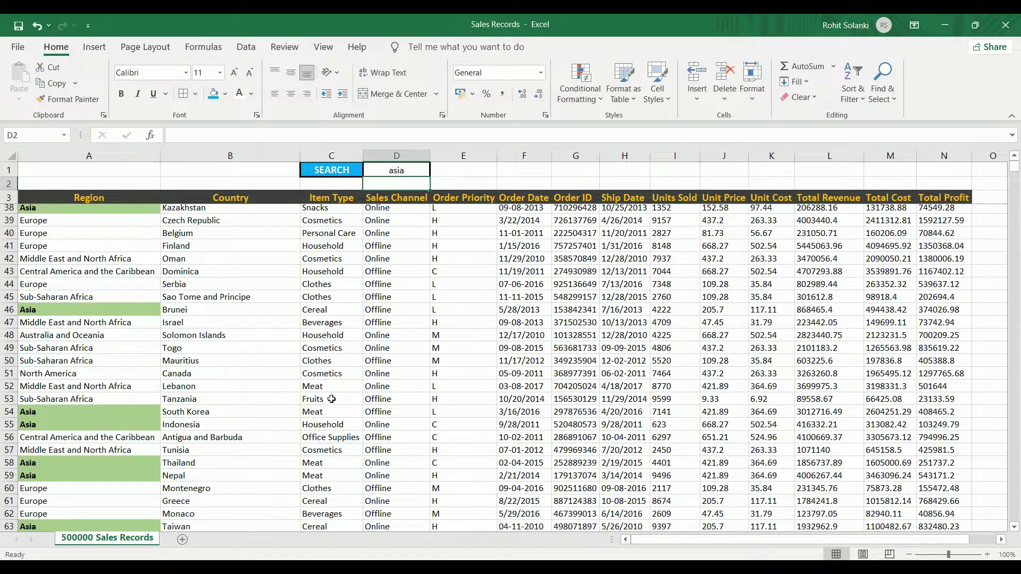
pyautogui.scroll(-5, 332, 399)
pyautogui.scroll(-2, 331, 400)
pyautogui.scroll(-3, 331, 400)
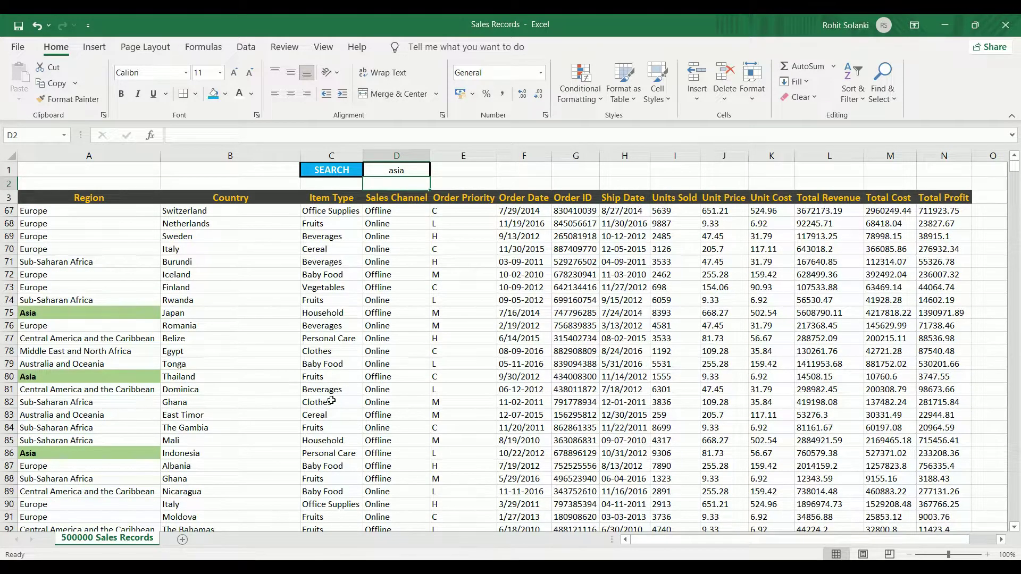
pyautogui.scroll(5, 331, 401)
pyautogui.scroll(5, 332, 401)
pyautogui.scroll(5, 332, 400)
pyautogui.scroll(6, 331, 400)
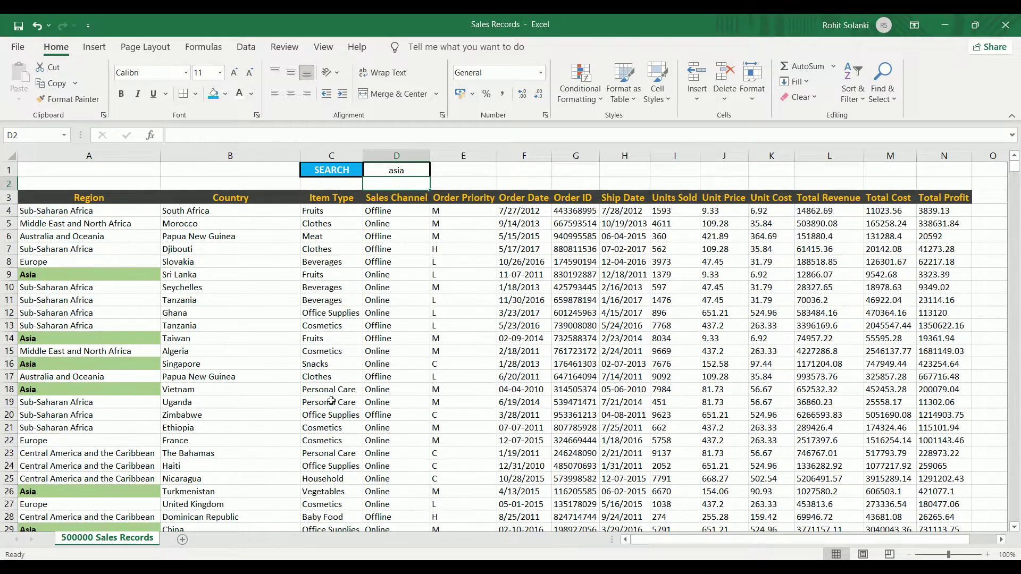
# Step: Search for 'fruit' in D1 and scroll to check the highlighted Fruits entries
pyautogui.press('Up')
pyautogui.write('frui')
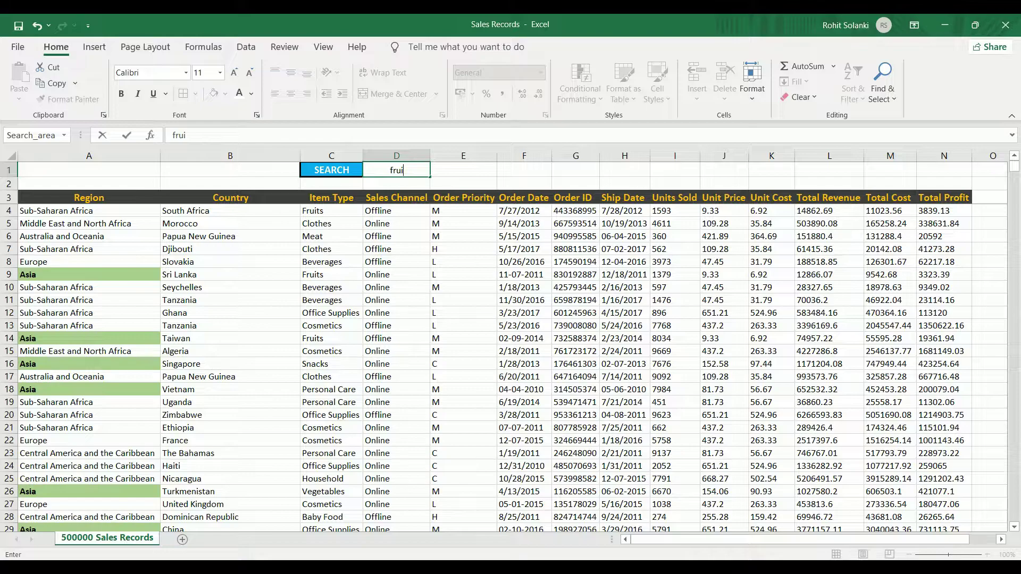
pyautogui.write('t')
pyautogui.press('Return')
pyautogui.scroll(-5, 582, 376)
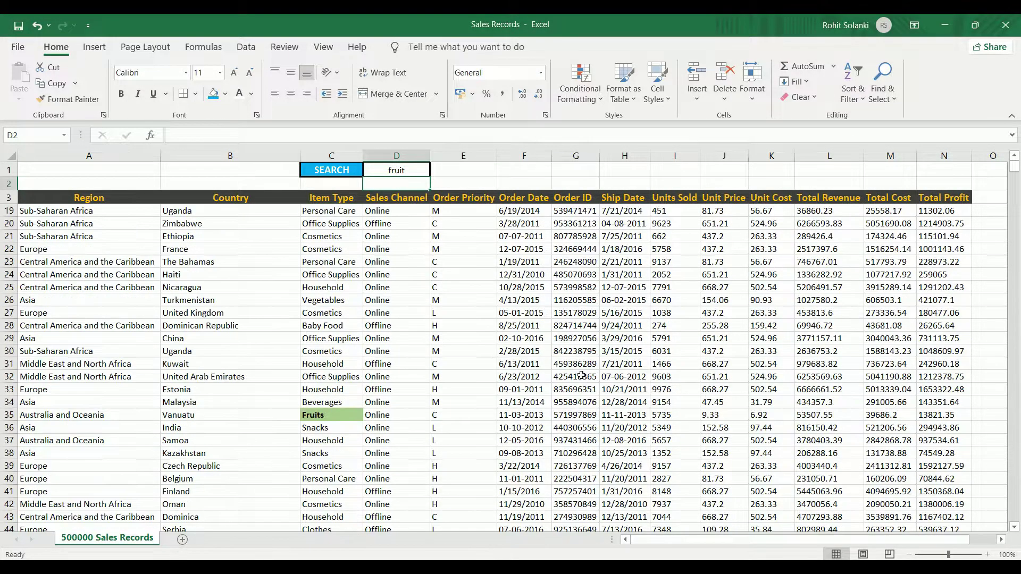
pyautogui.scroll(-5, 582, 375)
pyautogui.scroll(-7, 582, 381)
pyautogui.scroll(-7, 582, 383)
pyautogui.scroll(-8, 583, 388)
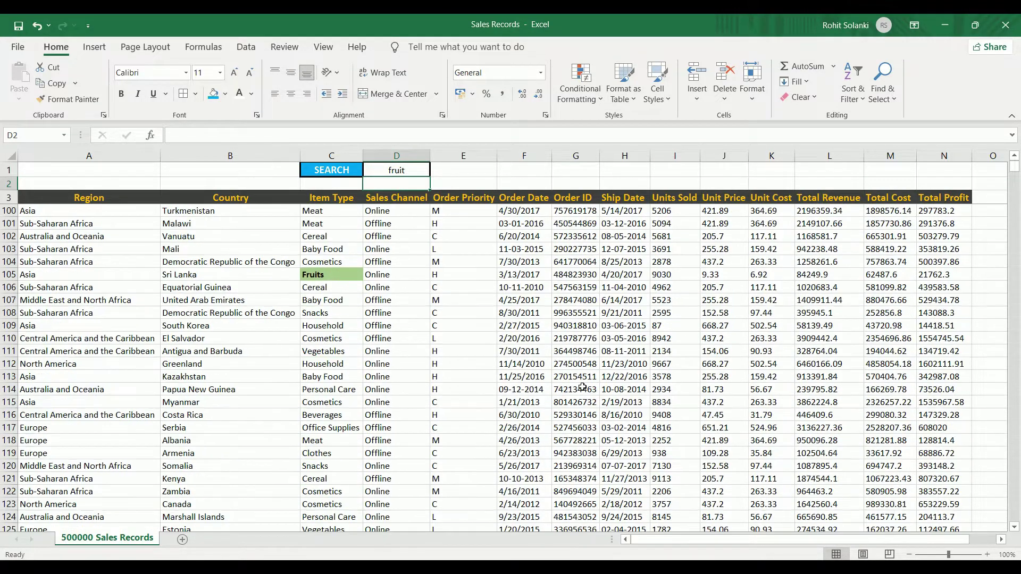
pyautogui.scroll(8, 583, 388)
pyautogui.scroll(10, 583, 388)
pyautogui.scroll(5, 582, 388)
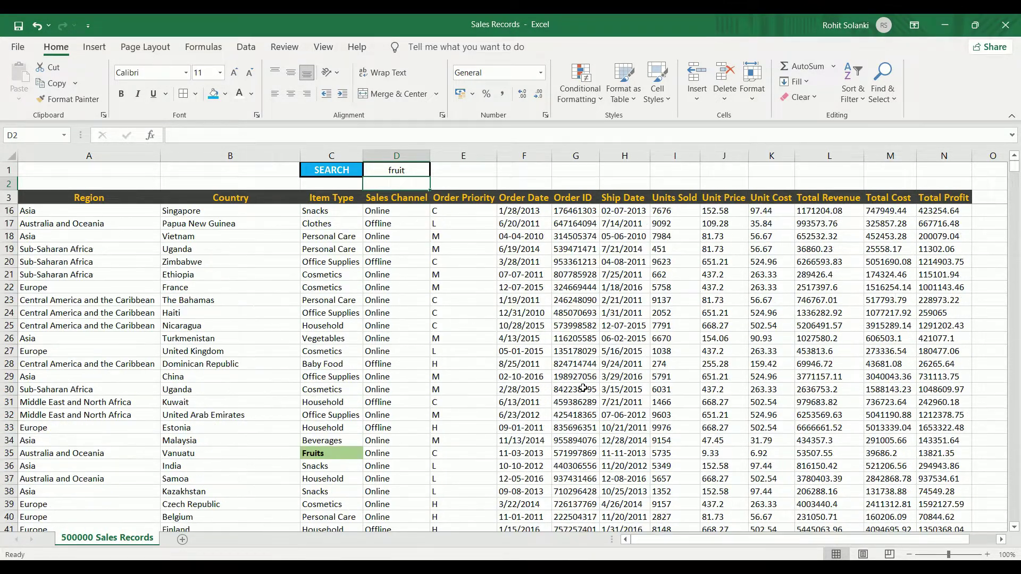
pyautogui.scroll(9, 583, 388)
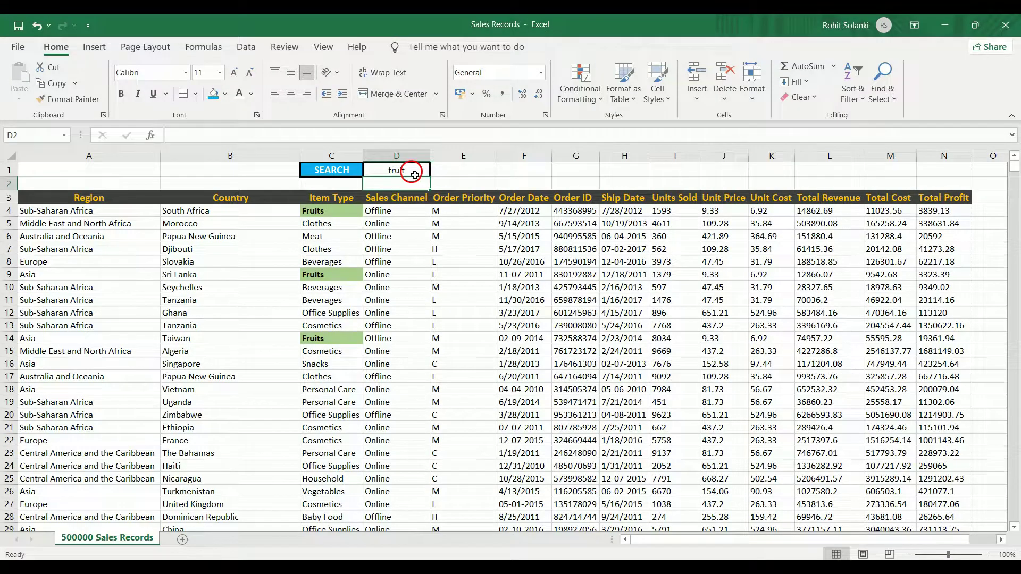
# Step: Clear the search term from D1, then check that the table runs to row 500001 and return to the top
pyautogui.click(406, 170)
pyautogui.press('Delete')
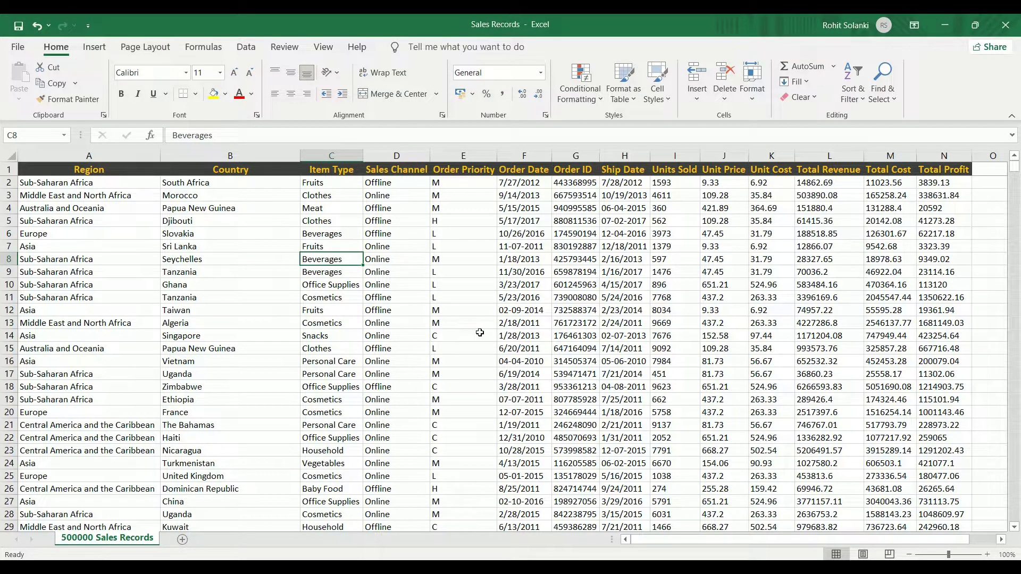
pyautogui.hotkey('ctrl', 'Down')
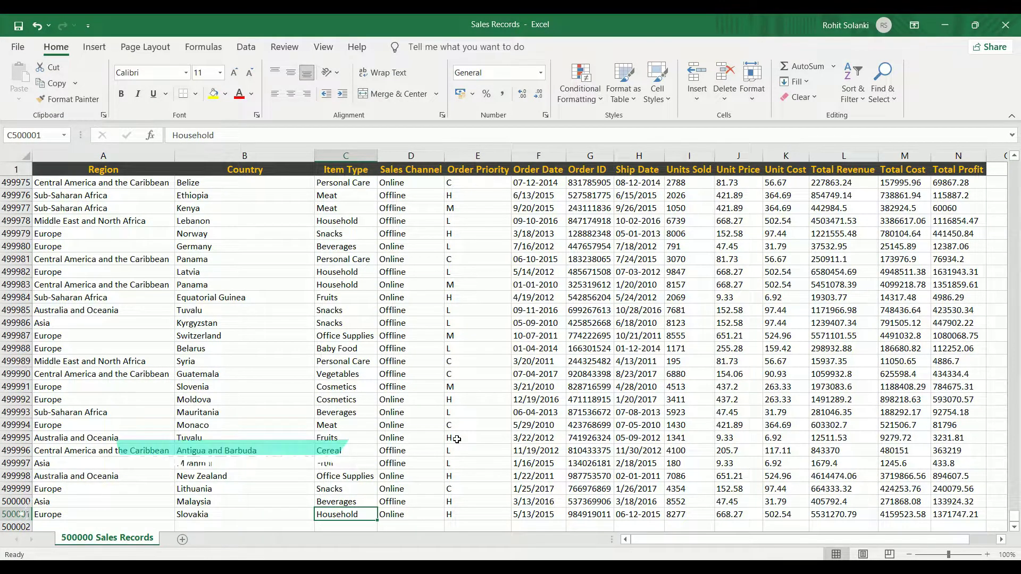
pyautogui.hotkey('ctrl', 'Up')
pyautogui.hotkey('ctrl', 'Home')
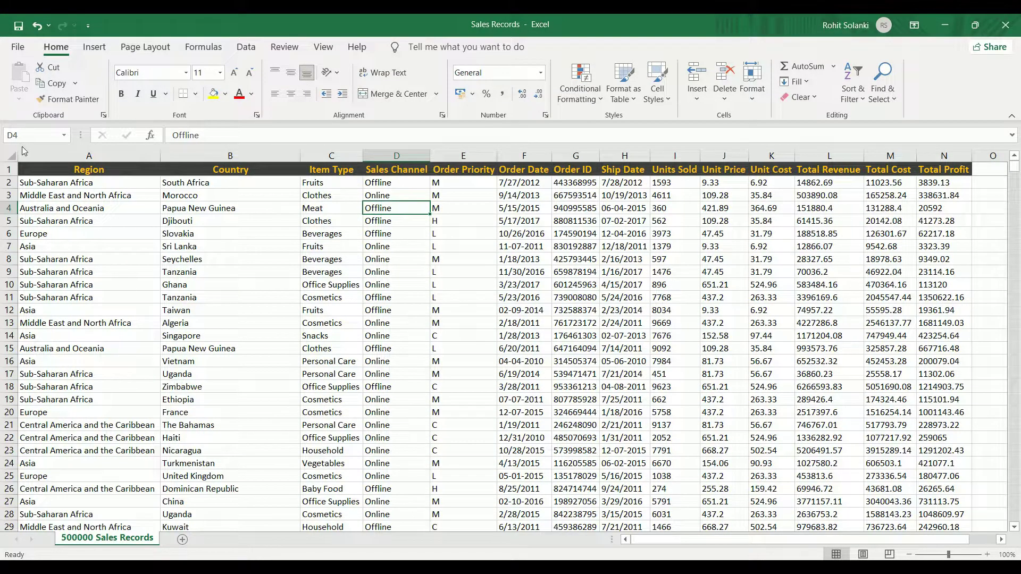
# Step: Insert two blank rows above the sales table header row
pyautogui.click(10, 171)
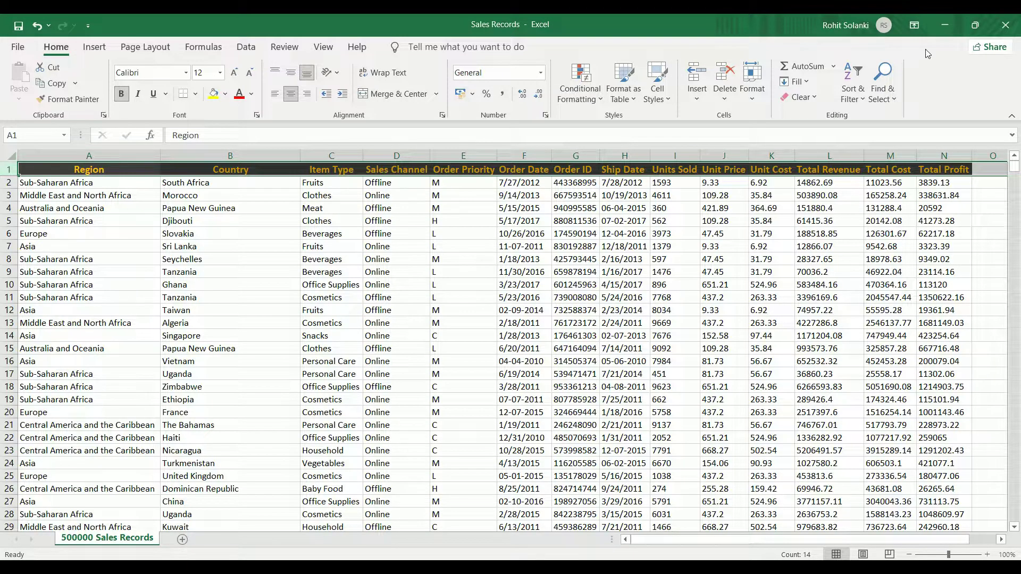
pyautogui.click(698, 77)
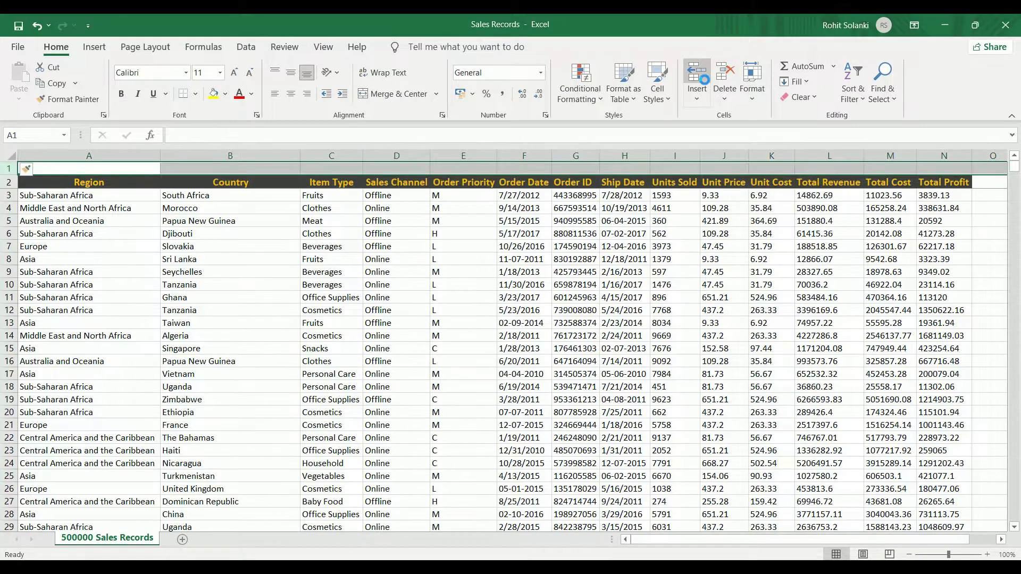
pyautogui.click(698, 77)
pyautogui.click(393, 232)
# Step: Enter the label SEARCH in cell C1
pyautogui.click(328, 169)
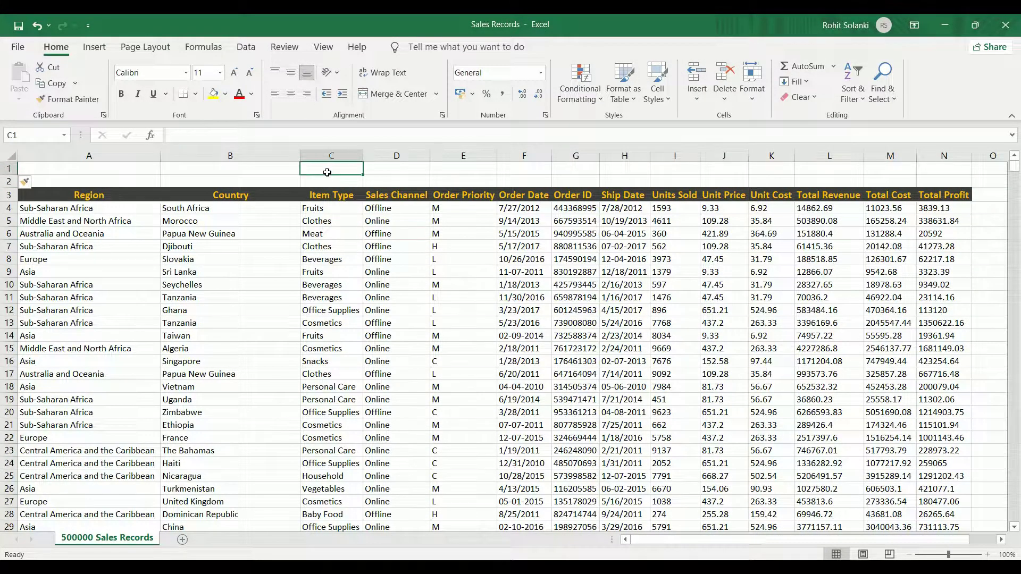
pyautogui.write('SEARCH')
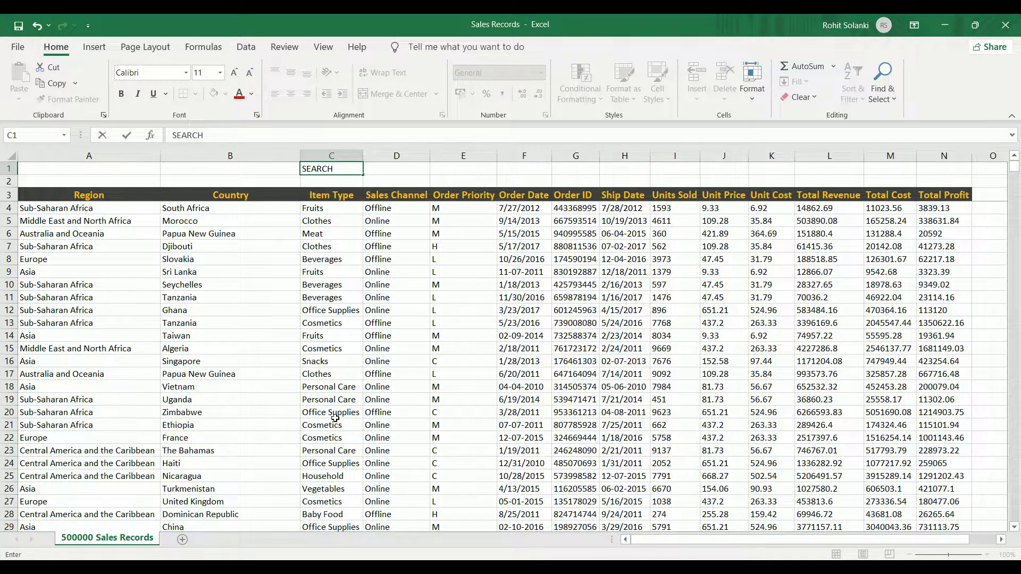
pyautogui.press('Tab')
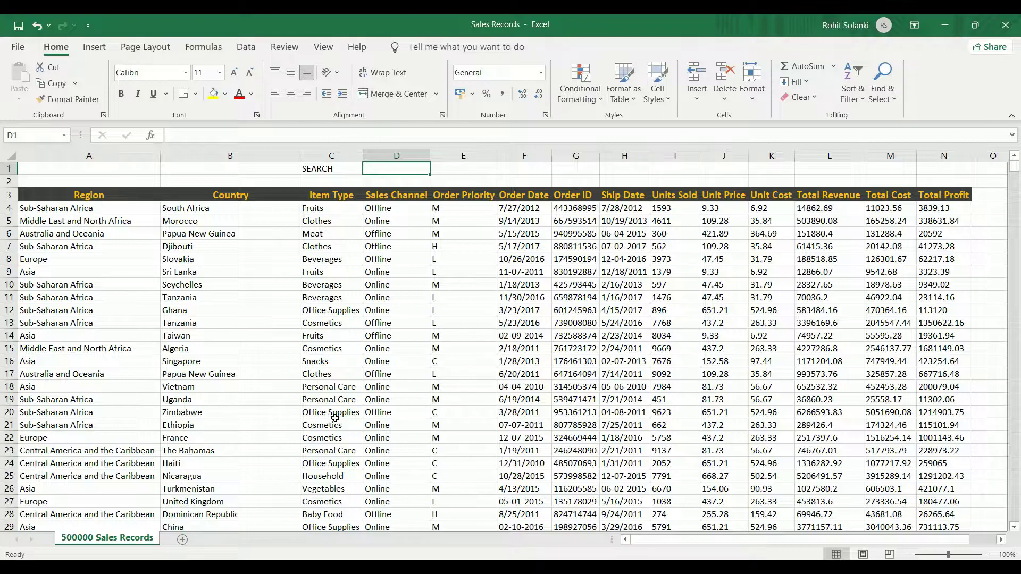
# Step: Name cell D1 'Search_area' in the Name Box and enter the test term 'moro'
pyautogui.click(21, 135)
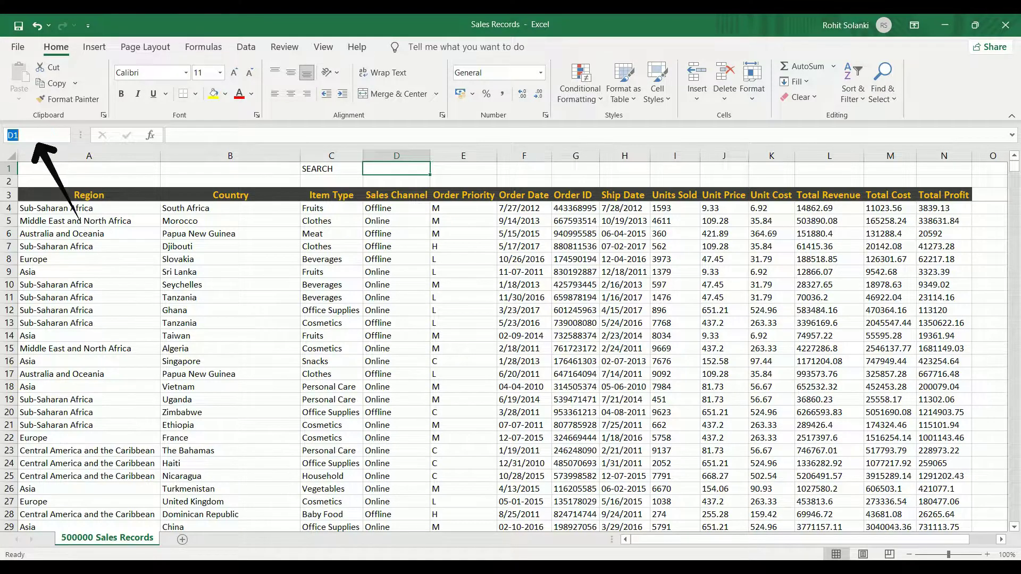
pyautogui.write('S')
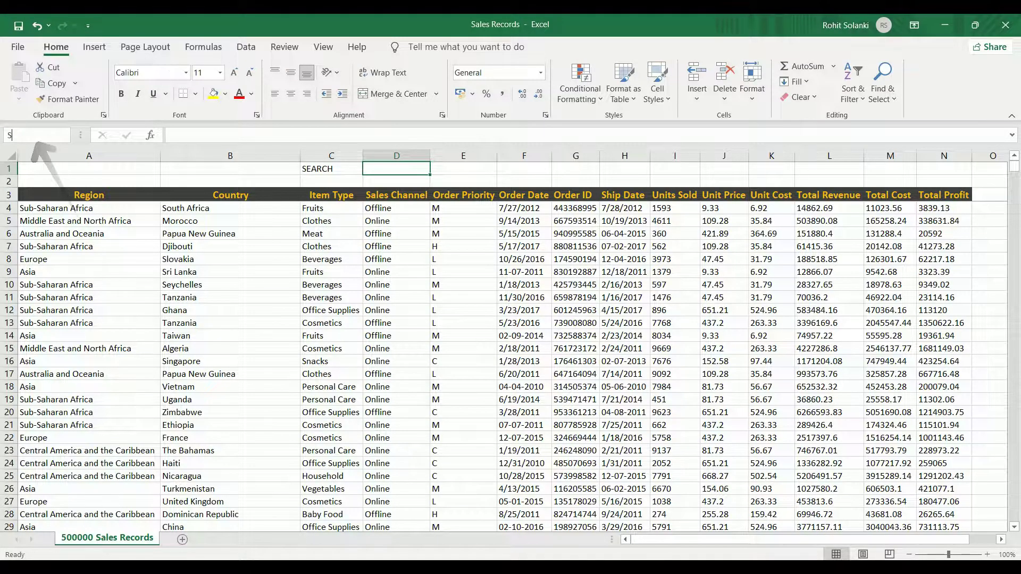
pyautogui.write('earch_')
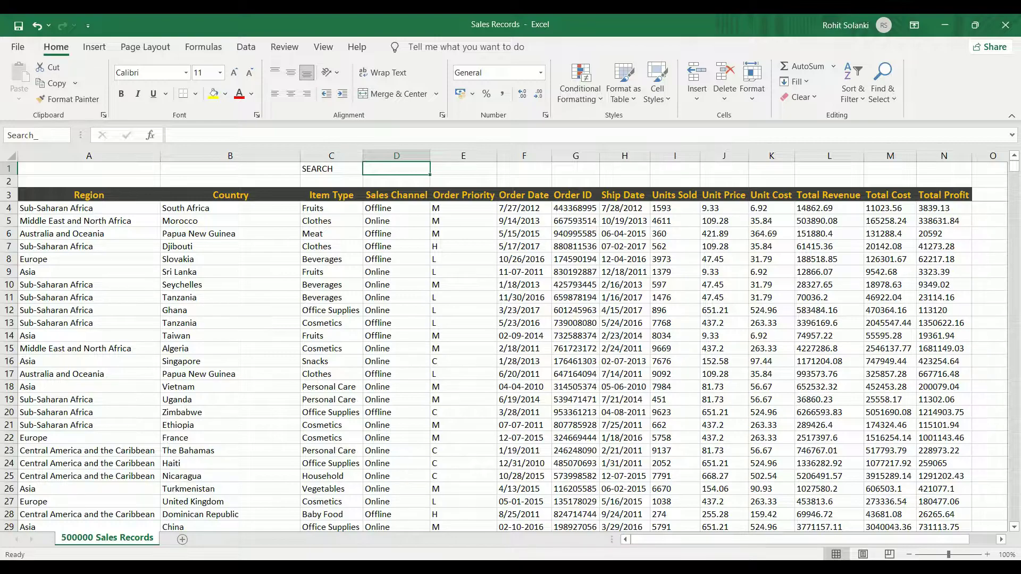
pyautogui.write('area')
pyautogui.write('mo')
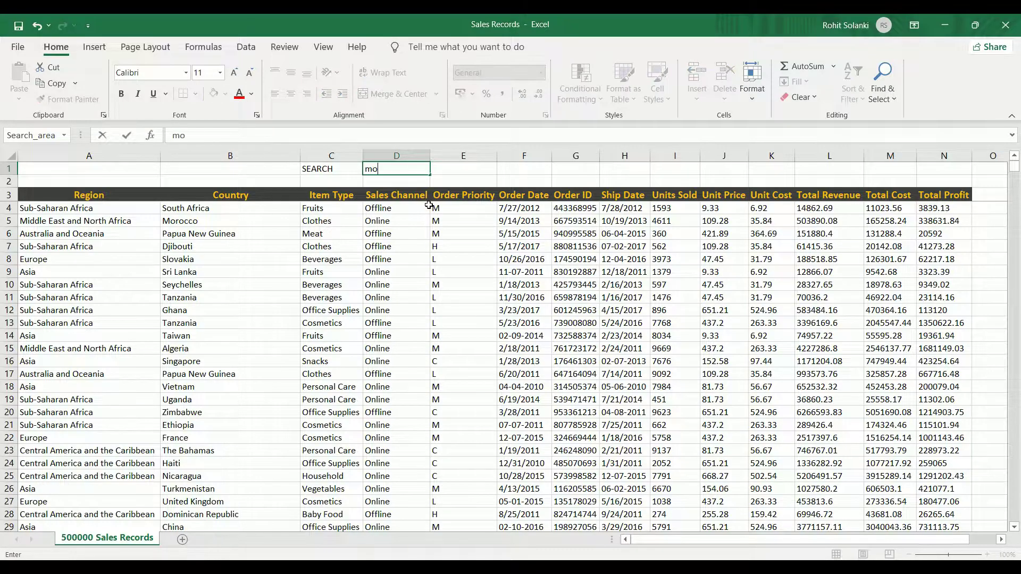
pyautogui.write('ro')
pyautogui.press('Return')
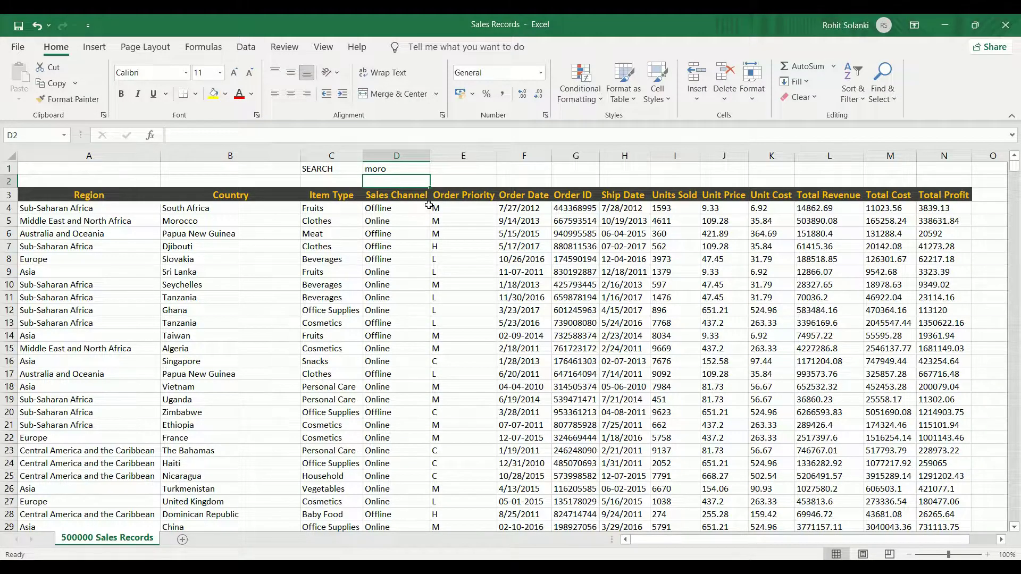
pyautogui.click(390, 239)
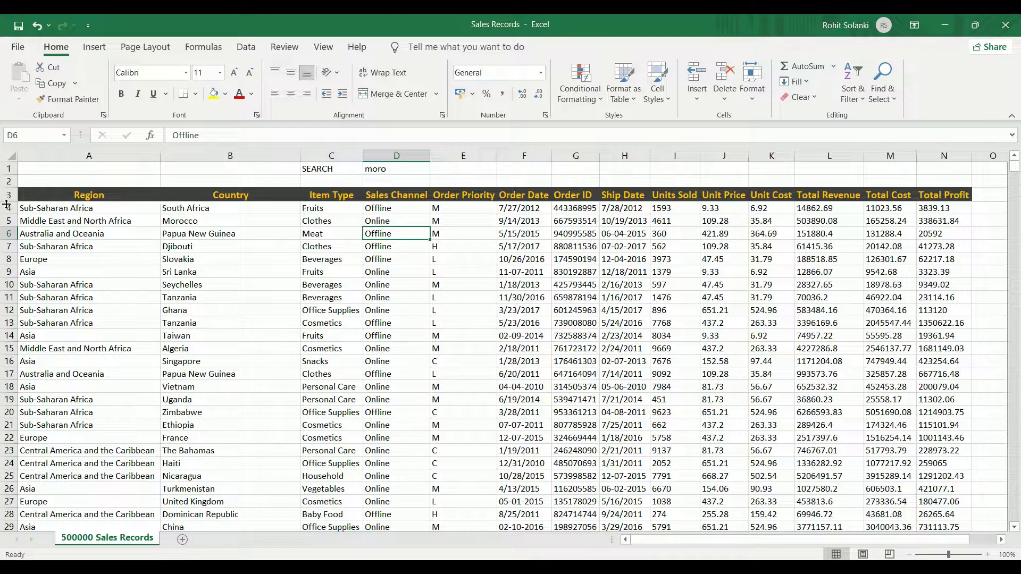
pyautogui.click(12, 199)
# Step: Select the table from header row 3 down to the last row, across columns Region to Total Profit
pyautogui.click(590, 377)
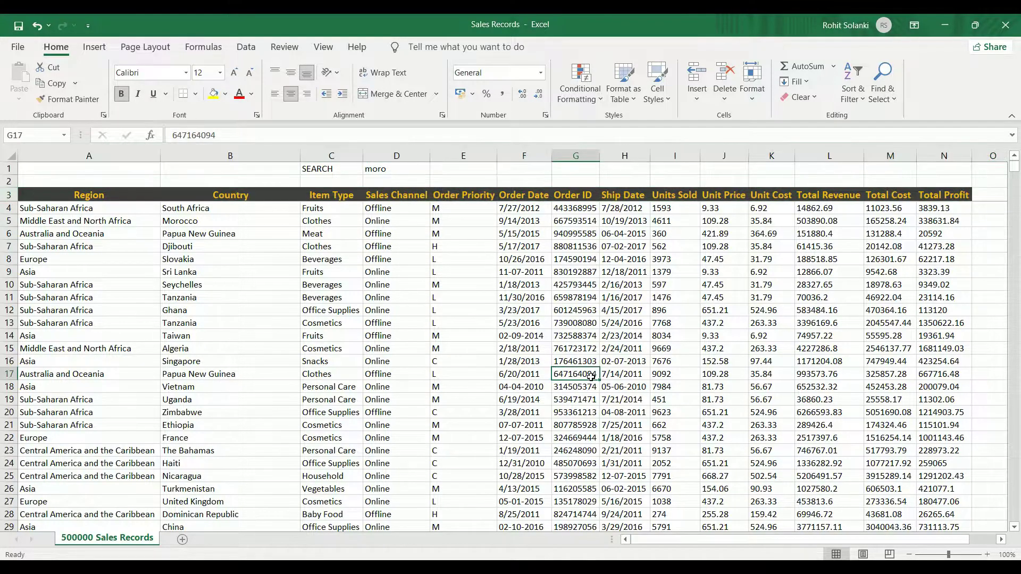
pyautogui.hotkey('ctrl', 'Down')
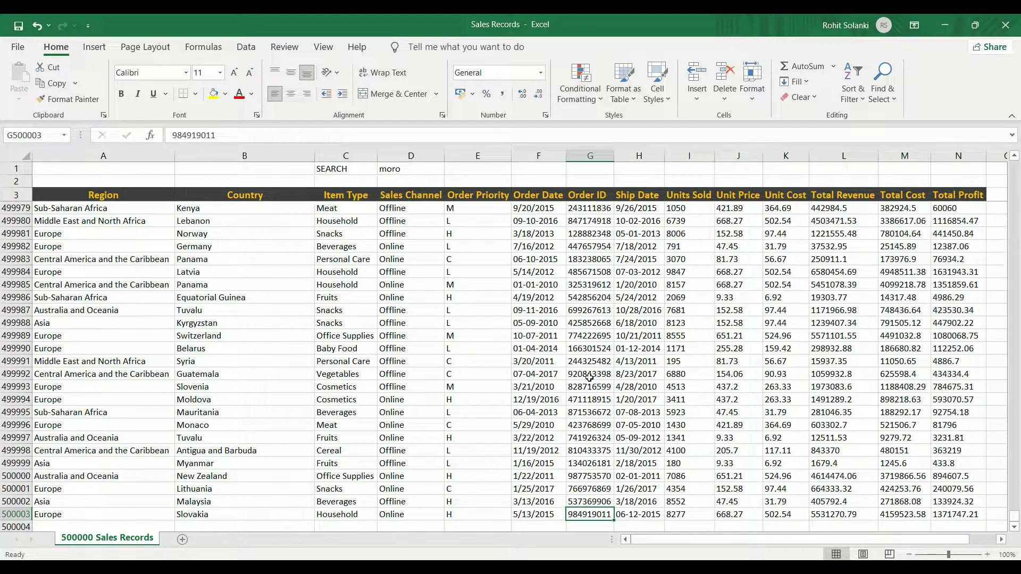
pyautogui.click(990, 516)
pyautogui.hotkey('ctrl', 'Up')
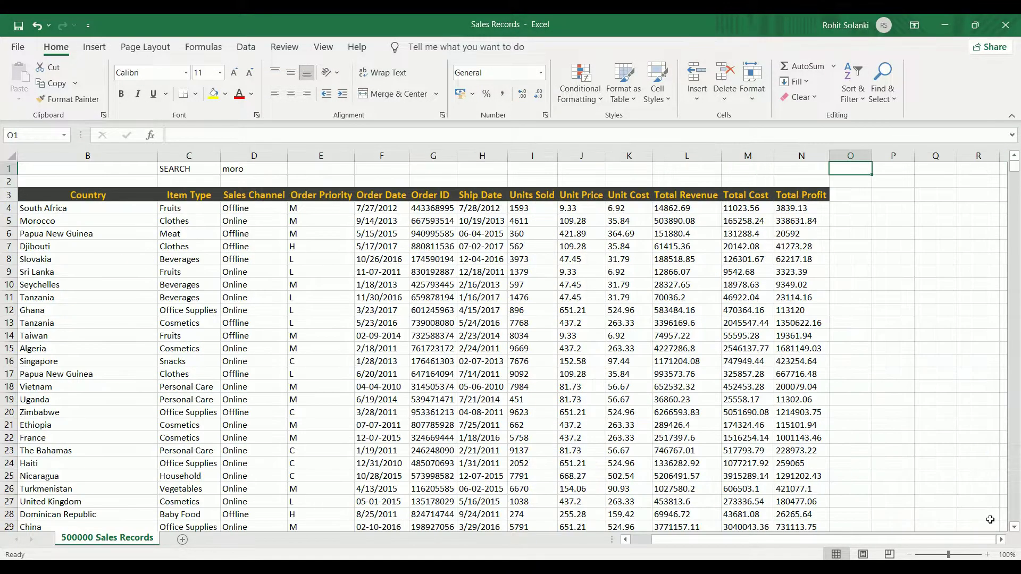
pyautogui.click(639, 540)
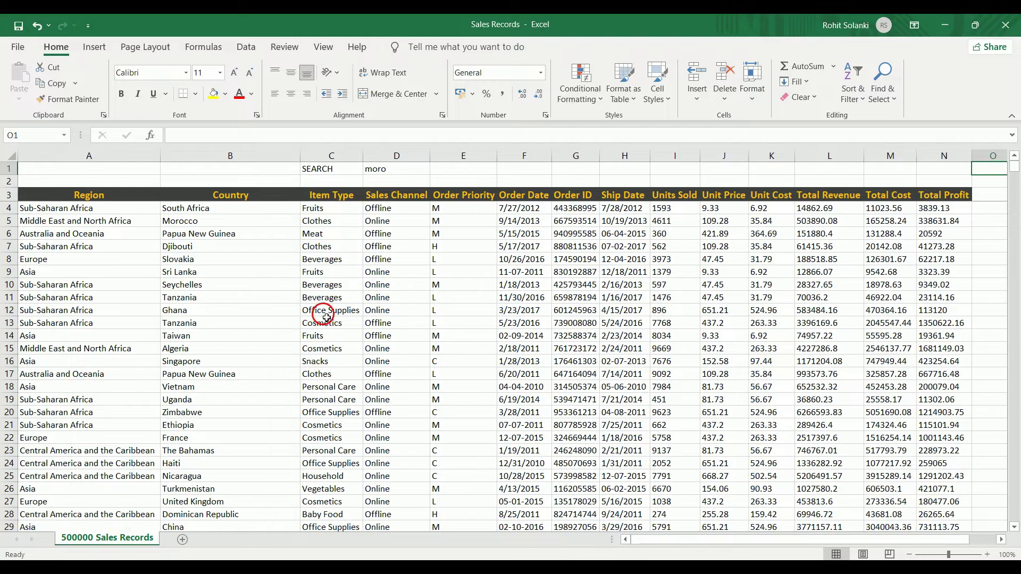
pyautogui.click(328, 313)
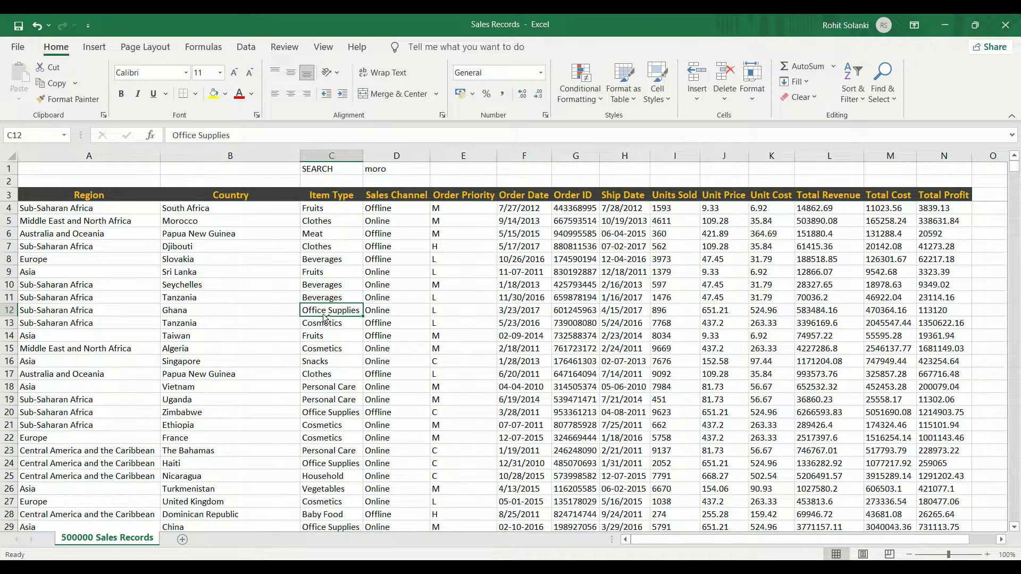
pyautogui.hotkey('ctrl', 'a')
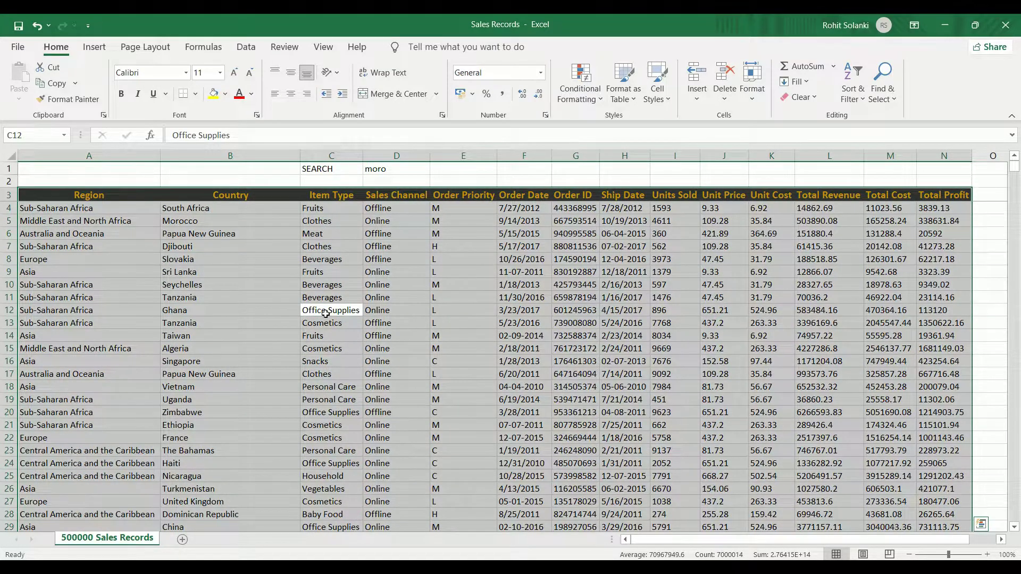
pyautogui.click(13, 197)
pyautogui.hotkey('ctrl', 'shift', 'Down')
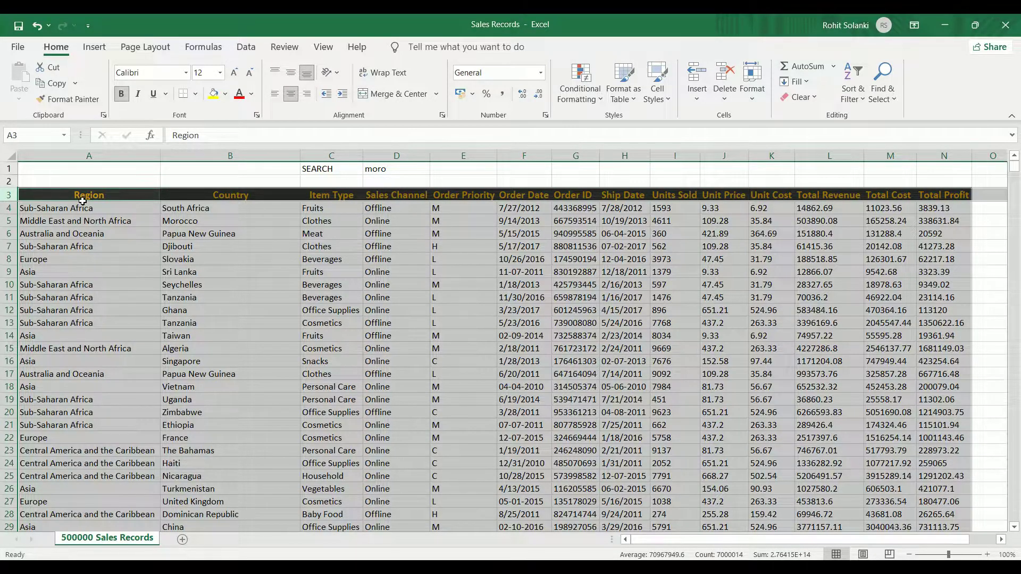
pyautogui.moveTo(85, 202); pyautogui.dragTo(936, 201)
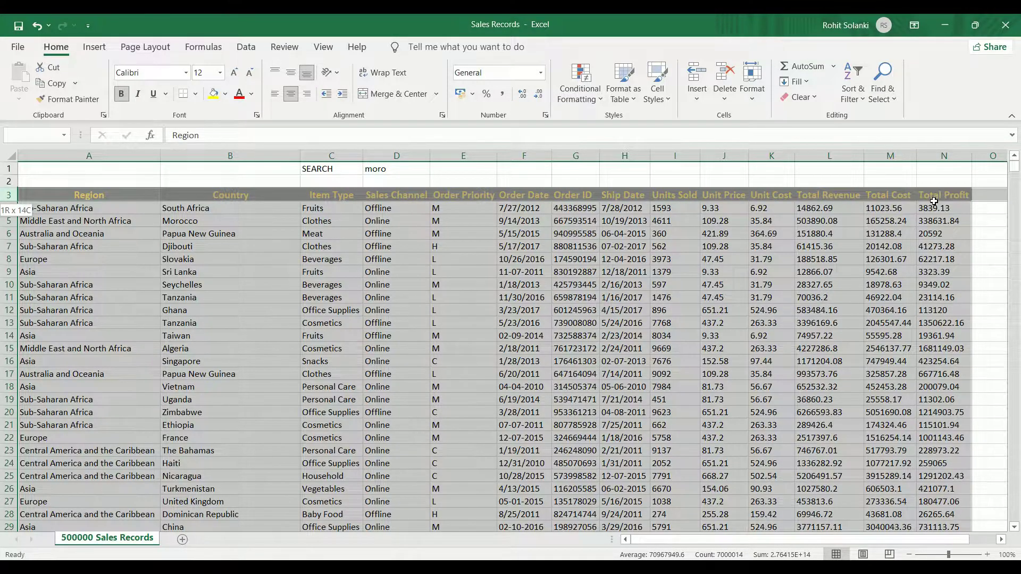
pyautogui.click(990, 195)
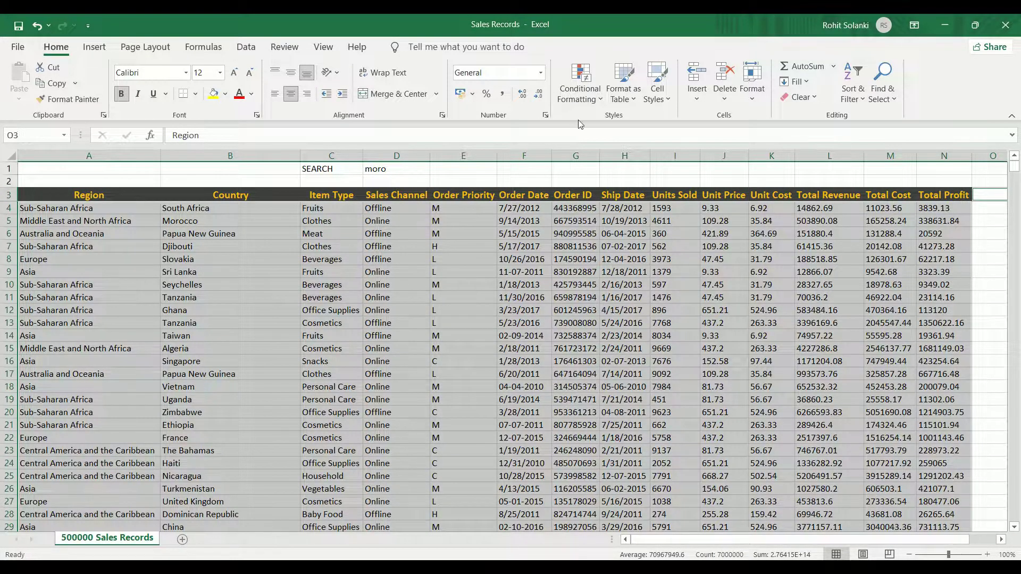
# Step: Create a new 'Use a formula' conditional formatting rule and start entering =SEARCH(Search_area,A4)
pyautogui.click(593, 101)
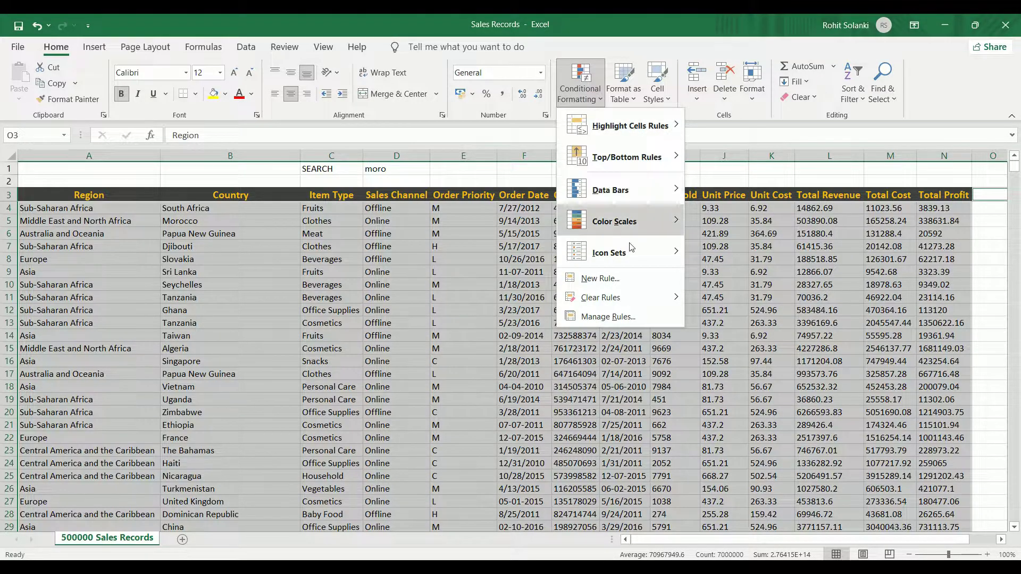
pyautogui.click(645, 277)
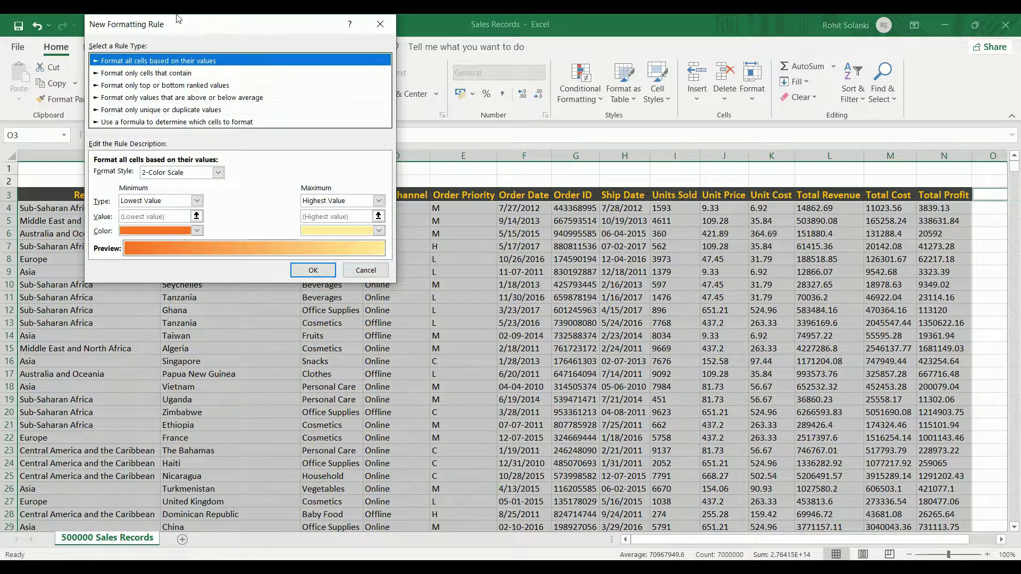
pyautogui.moveTo(188, 25); pyautogui.dragTo(480, 246)
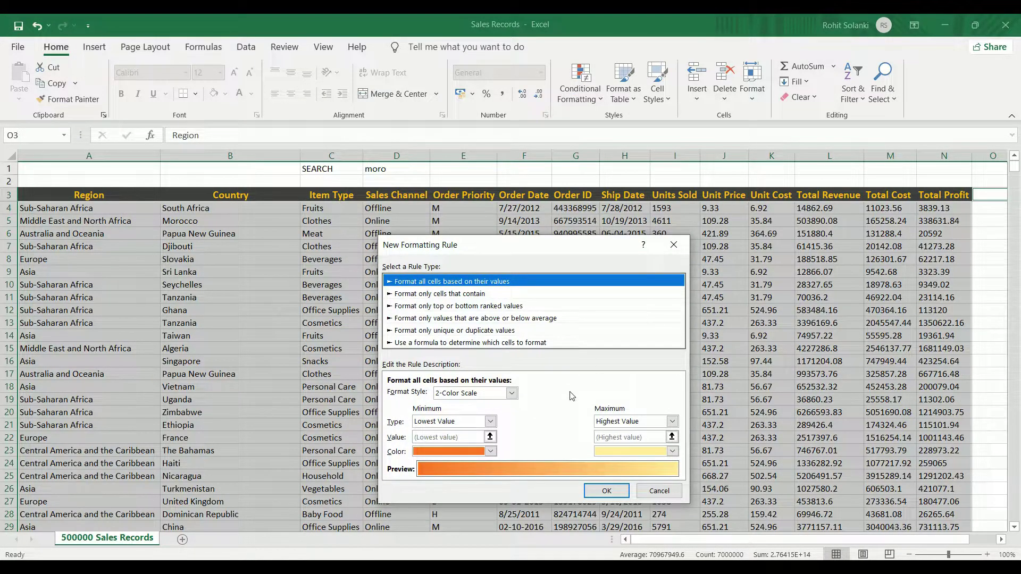
pyautogui.click(516, 343)
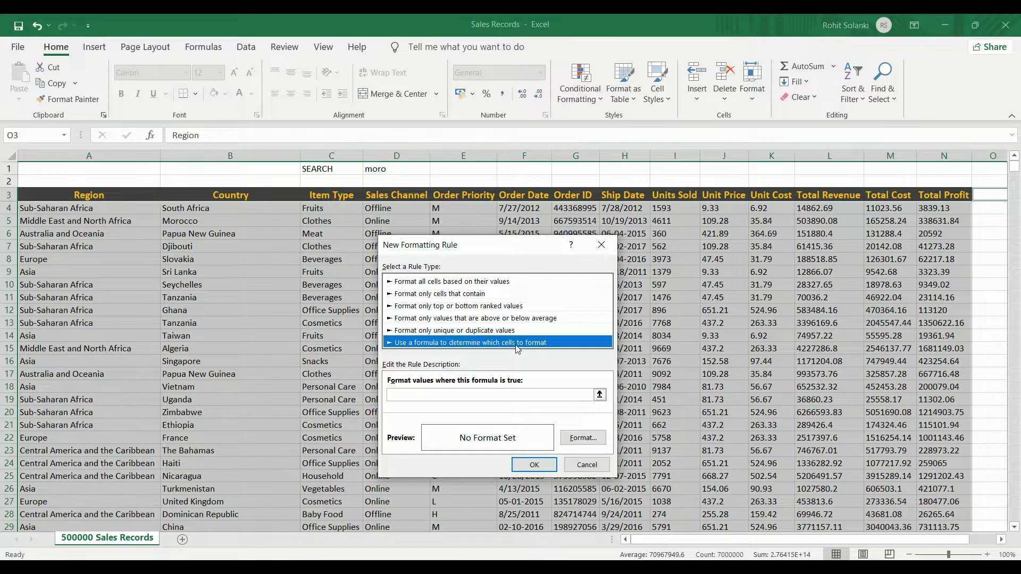
pyautogui.click(530, 396)
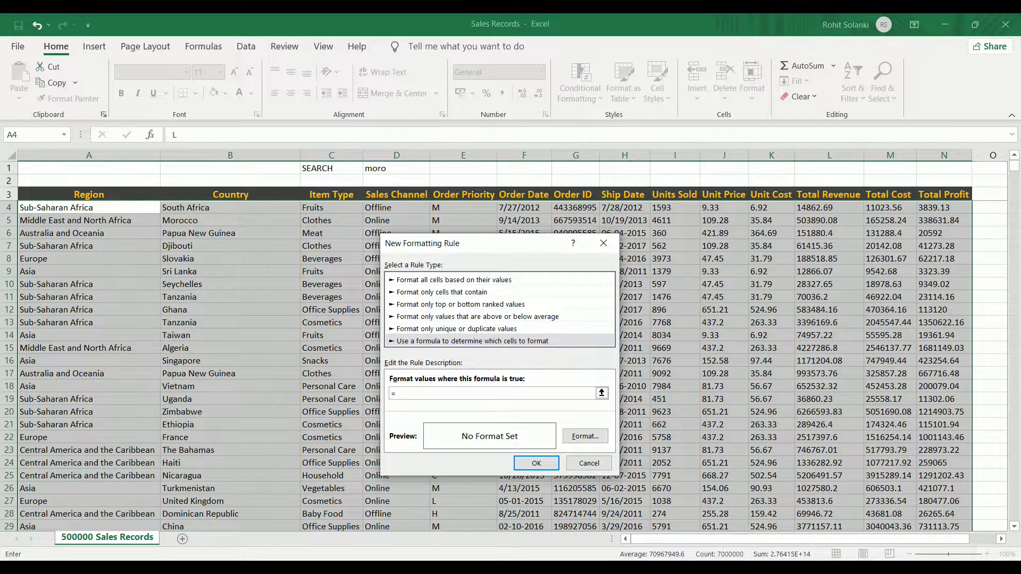
pyautogui.write('SEARCH(Se')
pyautogui.write('arch')
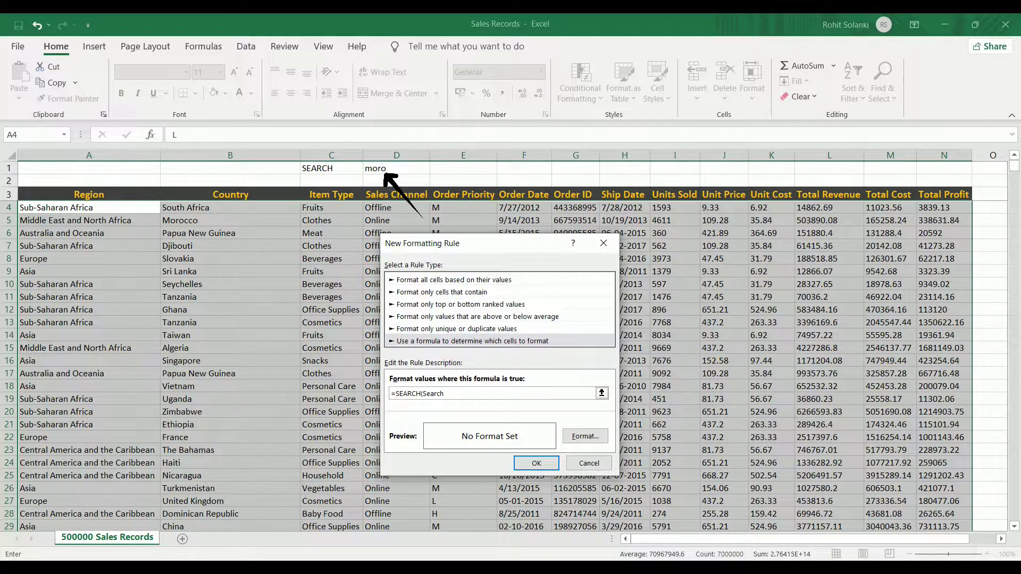
pyautogui.write('h')
pyautogui.write('area')
pyautogui.write(',')
# Step: Set the rule's format to bold font with a light green cell fill
pyautogui.click(596, 444)
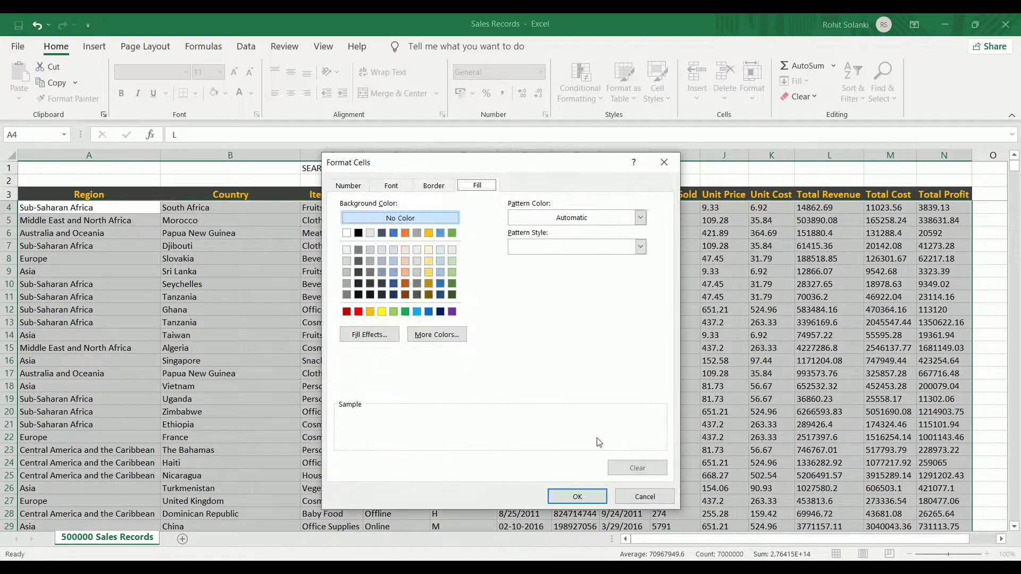
pyautogui.click(393, 187)
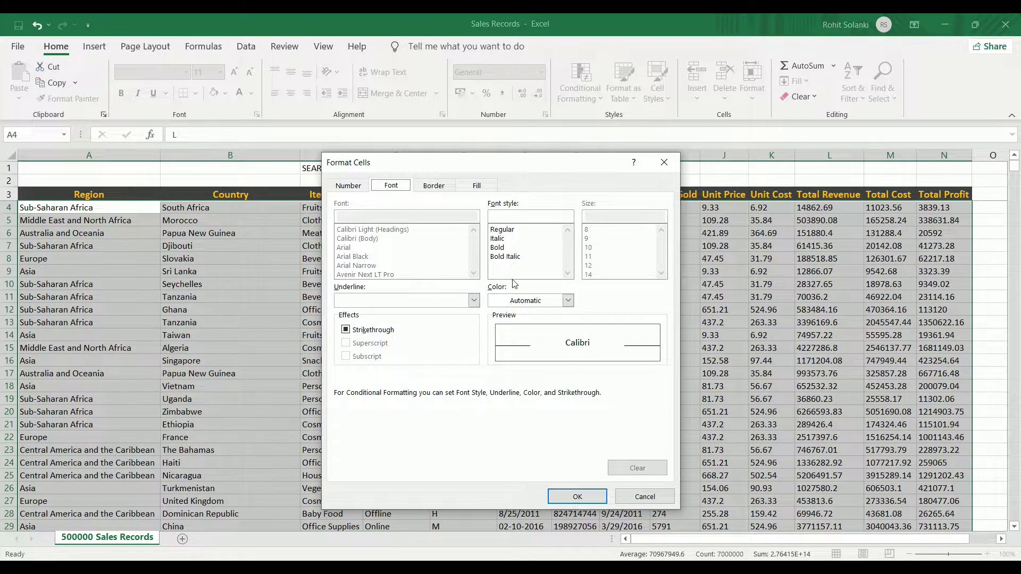
pyautogui.click(500, 248)
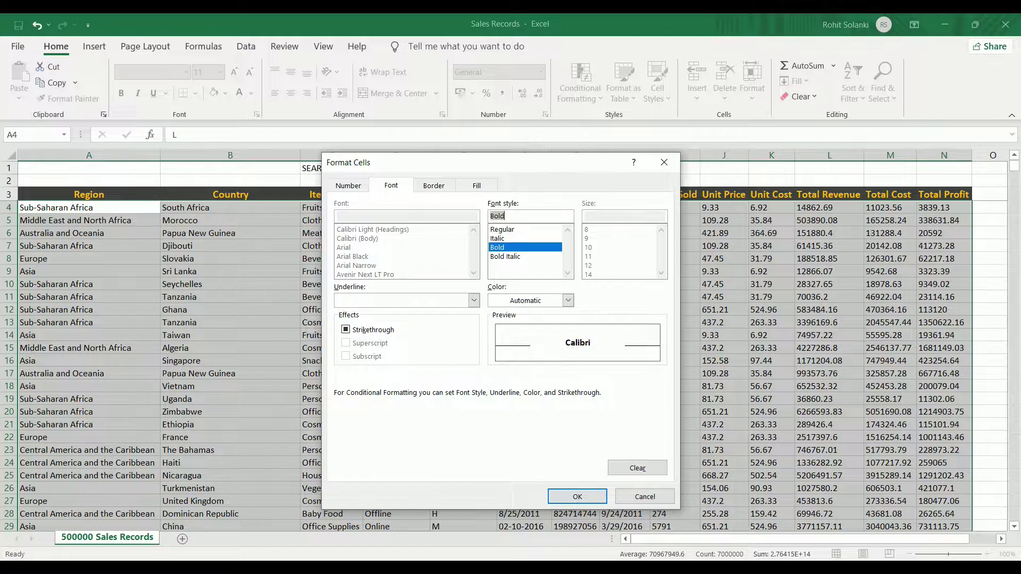
pyautogui.click(481, 192)
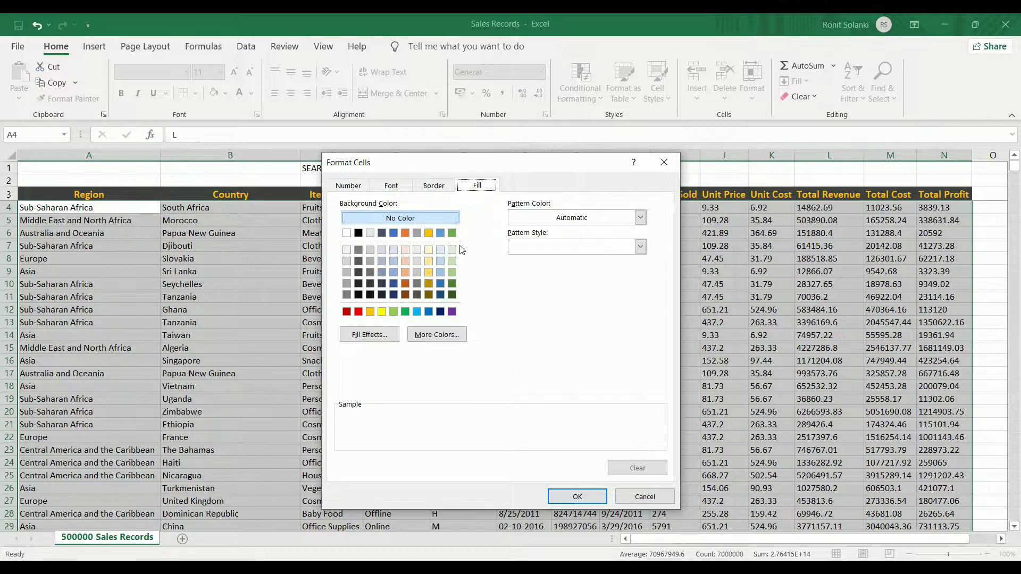
pyautogui.click(452, 272)
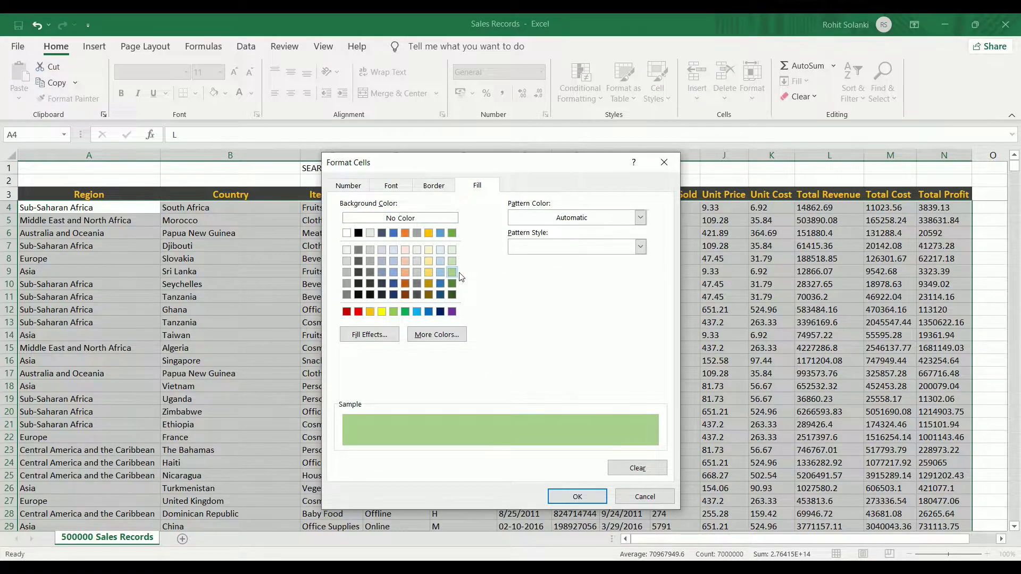
pyautogui.click(636, 218)
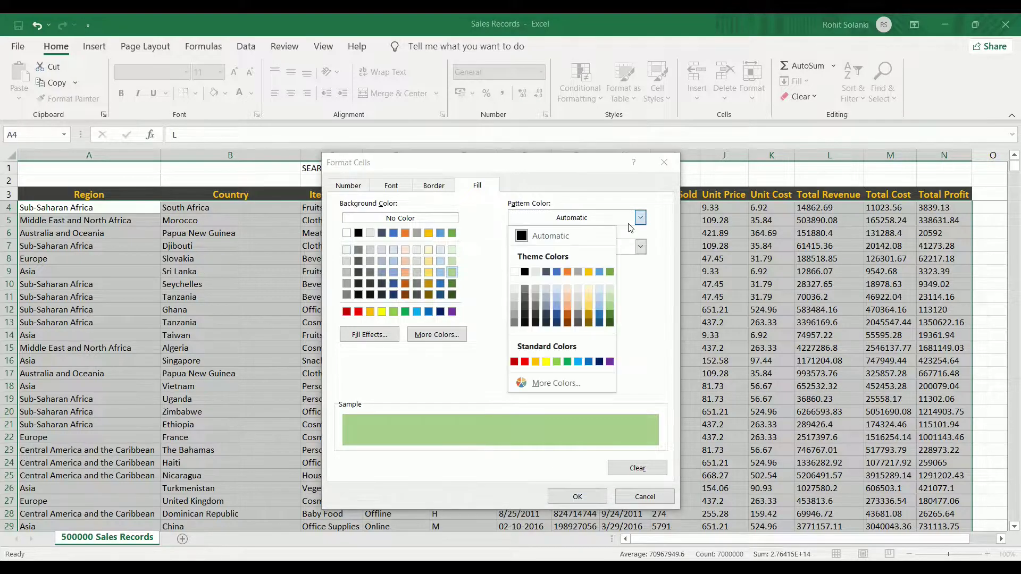
pyautogui.click(630, 228)
pyautogui.click(617, 247)
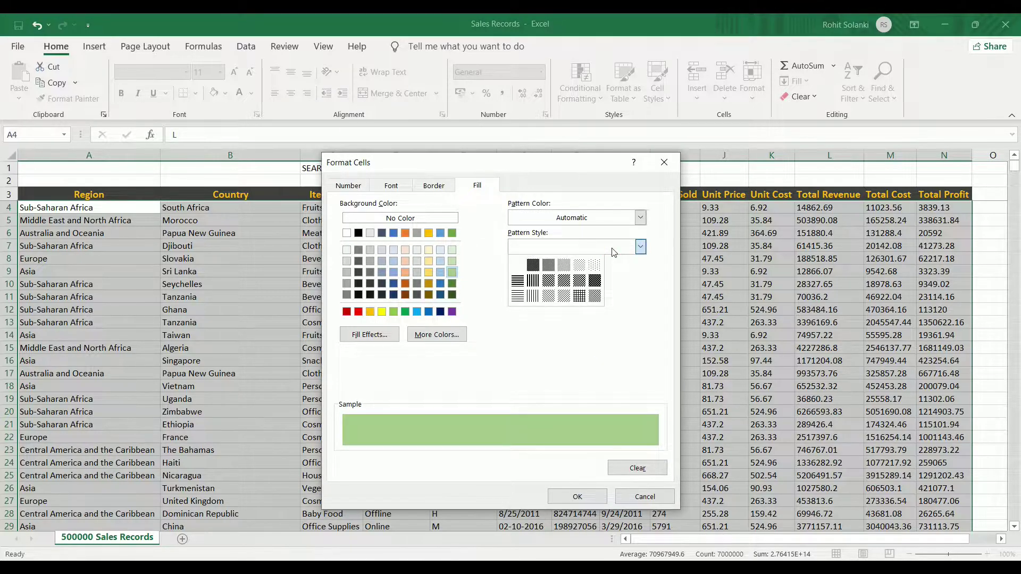
pyautogui.click(615, 252)
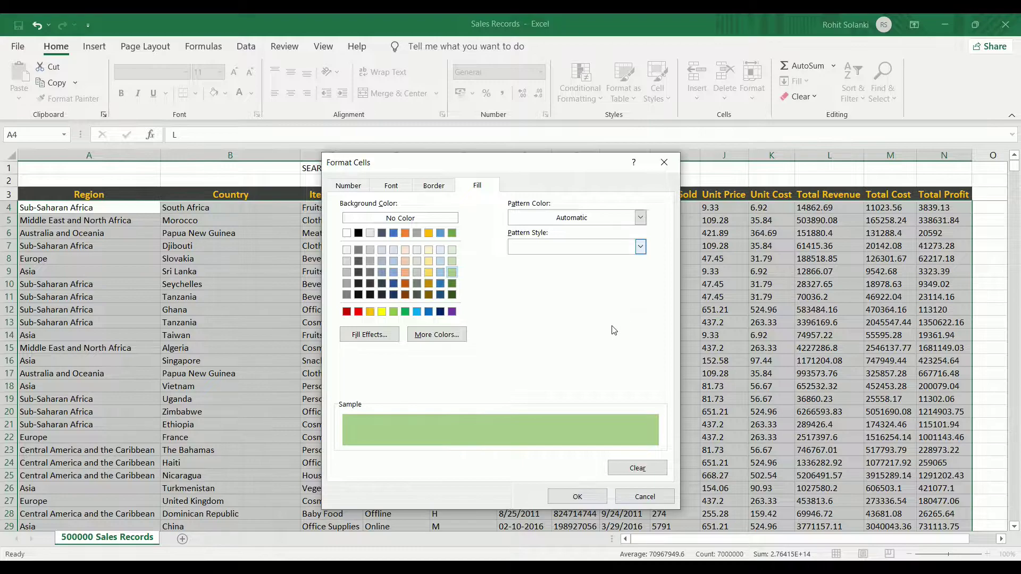
pyautogui.click(579, 502)
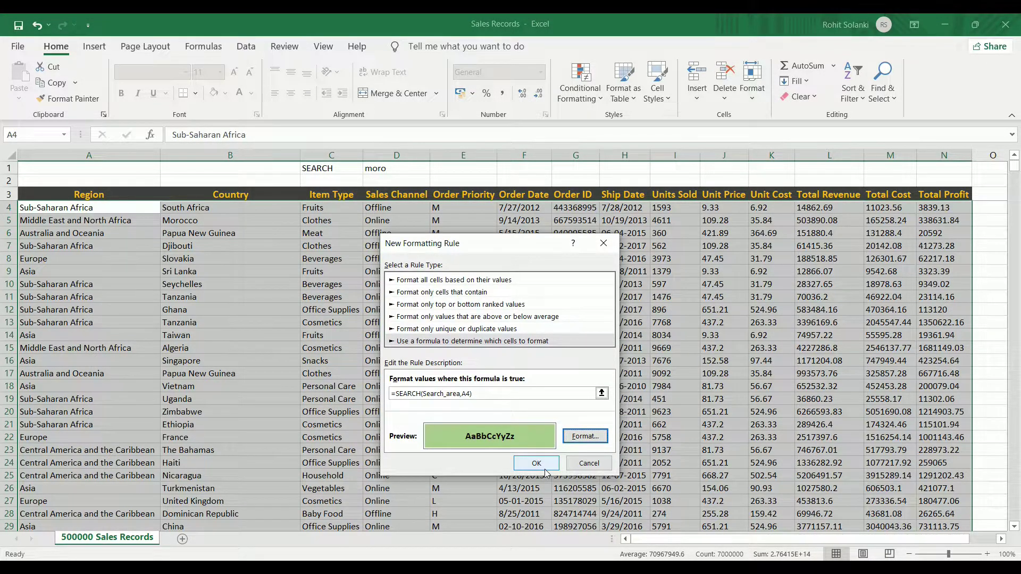
# Step: Apply the new highlighting rule to the table and search for 'FRUITS' in D1
pyautogui.click(537, 463)
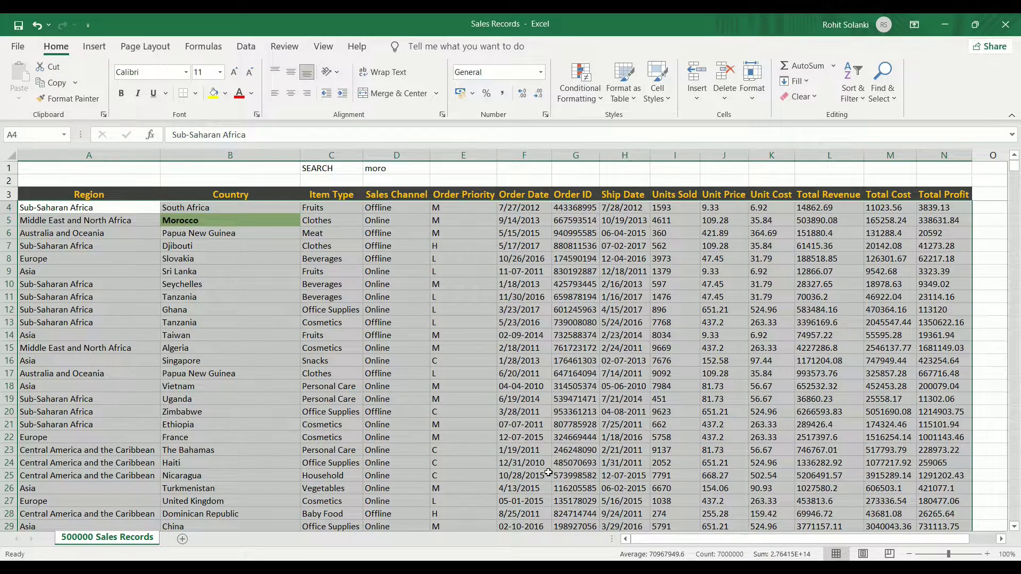
pyautogui.click(400, 376)
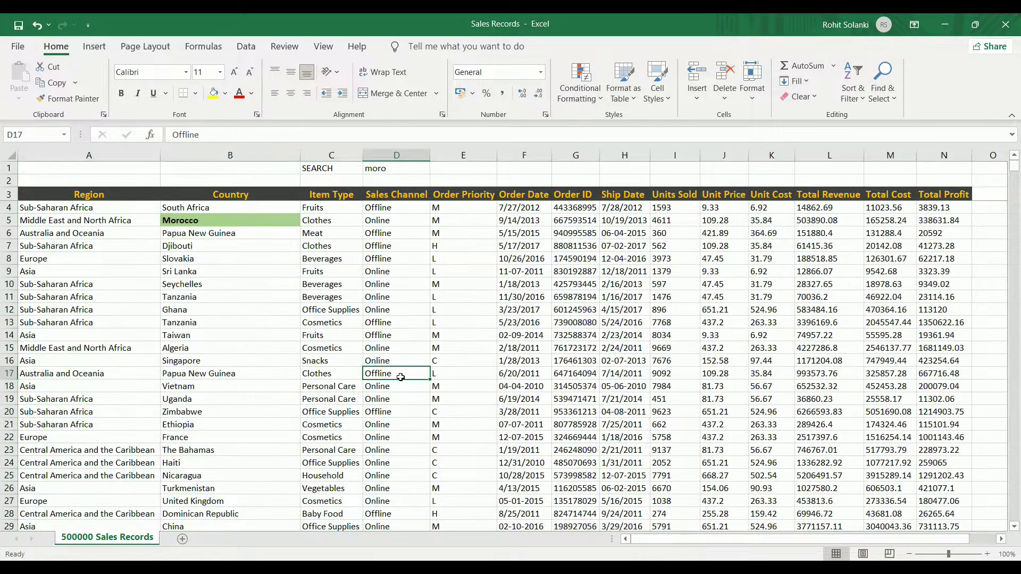
pyautogui.click(403, 169)
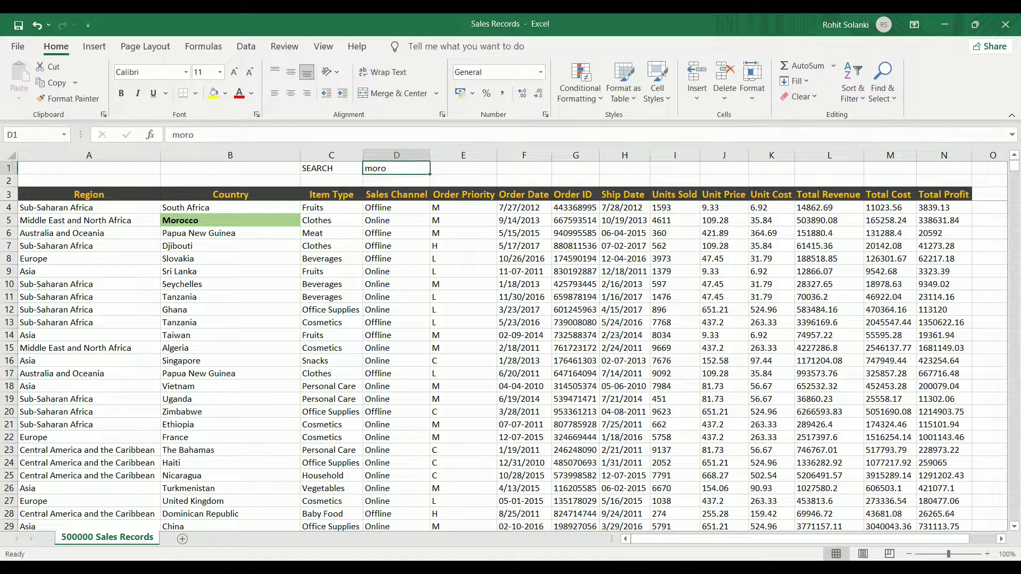
pyautogui.write('FRUITS')
pyautogui.press('Return')
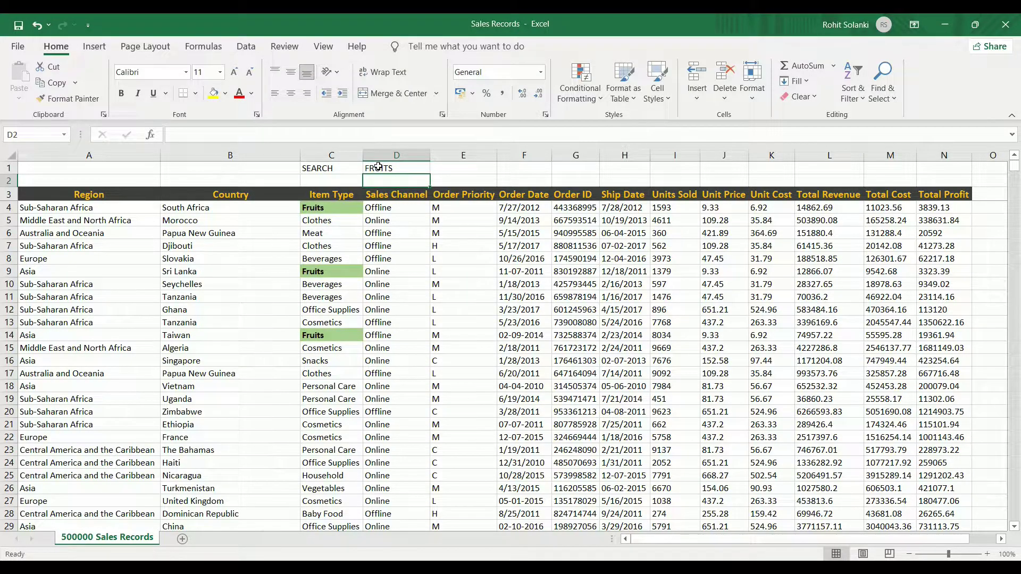
# Step: Search for 'UGAN' and scroll to check the highlighted Uganda rows
pyautogui.click(378, 167)
pyautogui.write('UGAN')
pyautogui.press('Return')
pyautogui.scroll(-4, 444, 365)
pyautogui.scroll(-18, 447, 369)
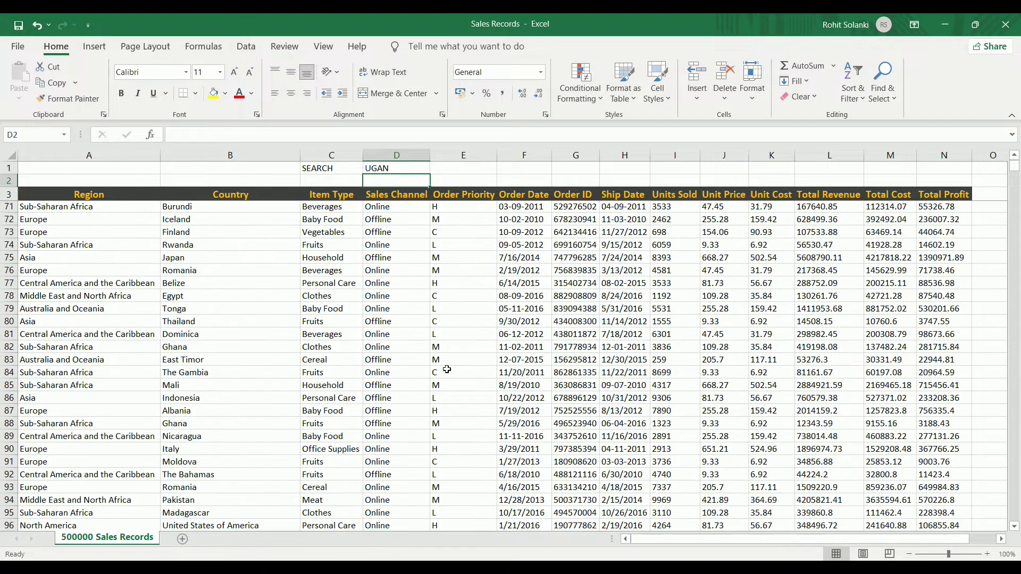
pyautogui.scroll(-20, 447, 369)
pyautogui.scroll(-20, 450, 369)
pyautogui.scroll(-20, 455, 368)
pyautogui.scroll(-20, 463, 368)
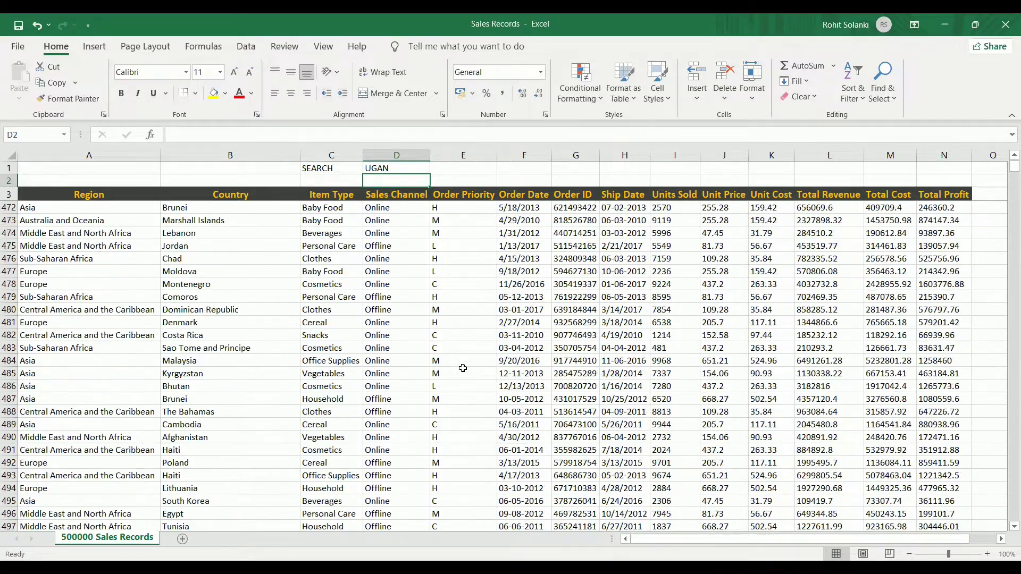
pyautogui.scroll(20, 462, 367)
pyautogui.scroll(20, 463, 367)
pyautogui.scroll(20, 462, 367)
# Step: Delete the search term from D1, leaving every data row highlighted green
pyautogui.click(390, 169)
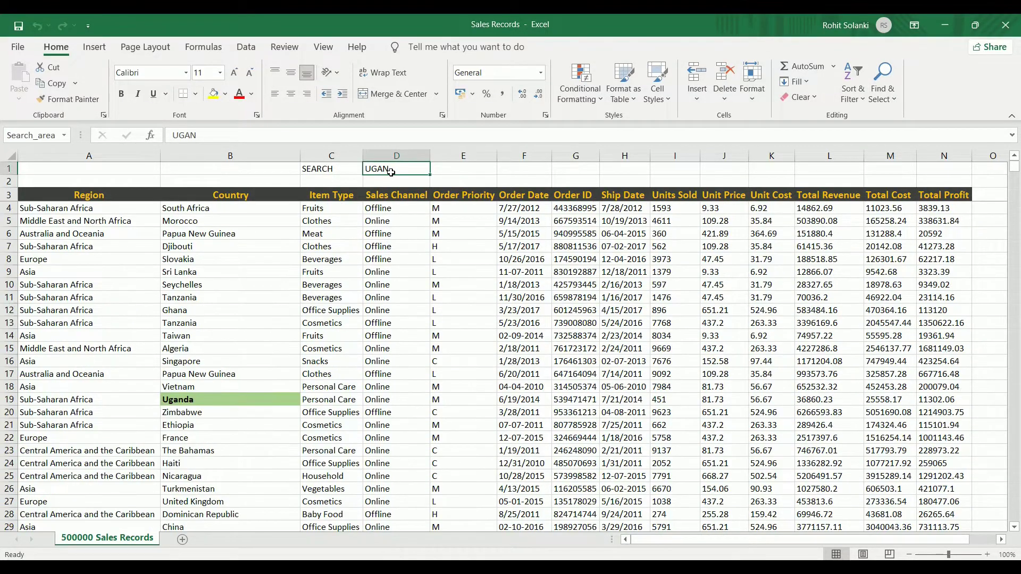
pyautogui.press('Delete')
pyautogui.click(448, 299)
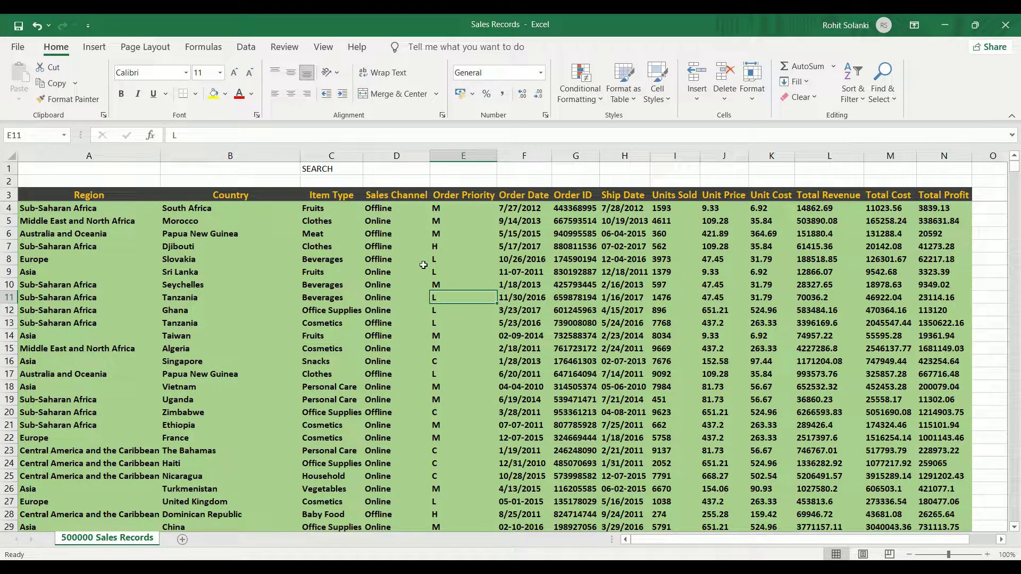
# Step: Open the Rules Manager and select the =SEARCH(Search_area,A4) rule for $A$4:$N$500003
pyautogui.click(576, 84)
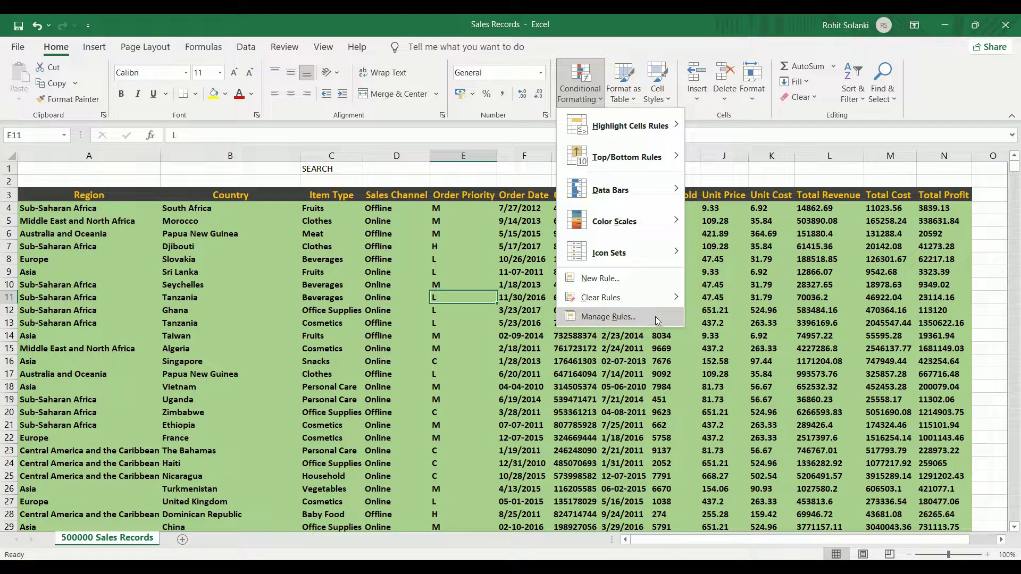
pyautogui.click(658, 317)
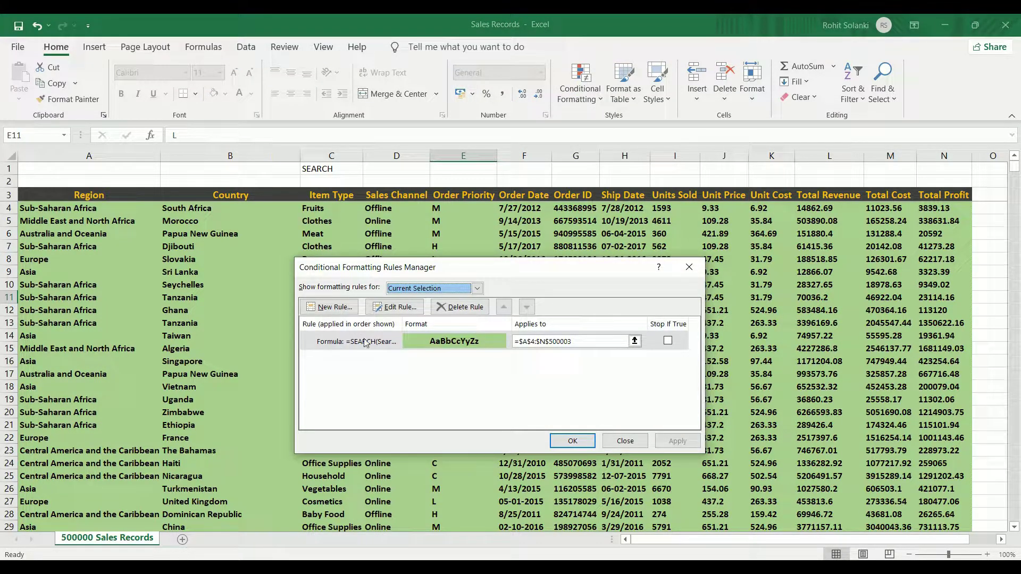
pyautogui.click(326, 343)
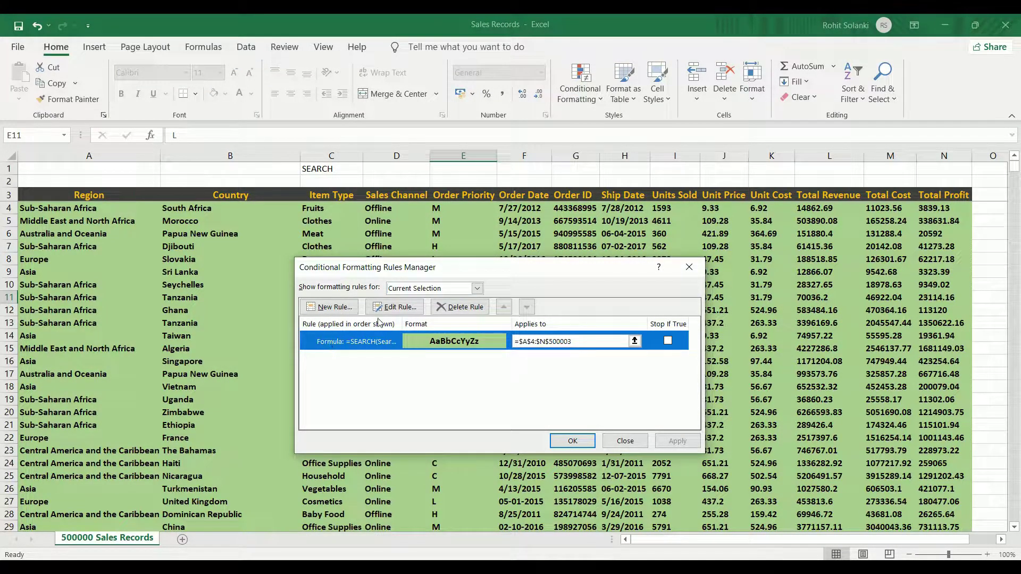
# Step: Change the rule formula to =IF(ISBLANK(Search_area),0,SEARCH(Search_area,A4)) and apply it
pyautogui.click(398, 309)
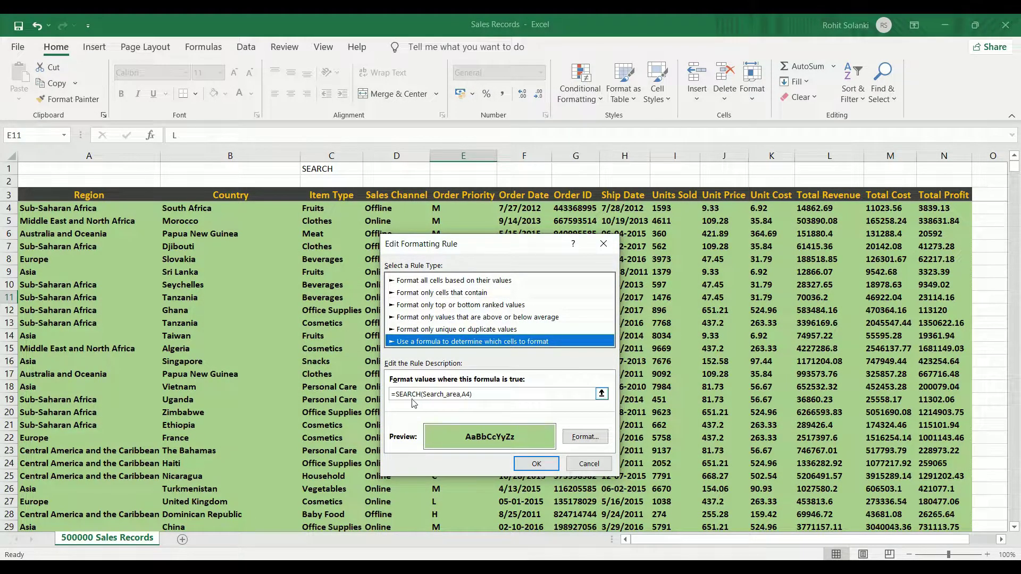
pyautogui.click(495, 394)
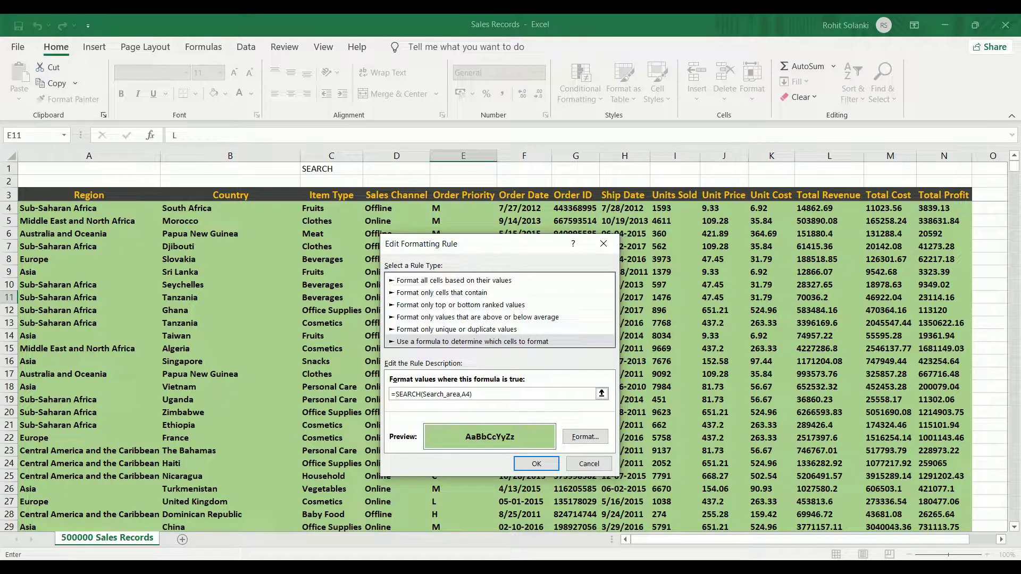
pyautogui.write('i')
pyautogui.write('f(')
pyautogui.write('isblank')
pyautogui.write('(')
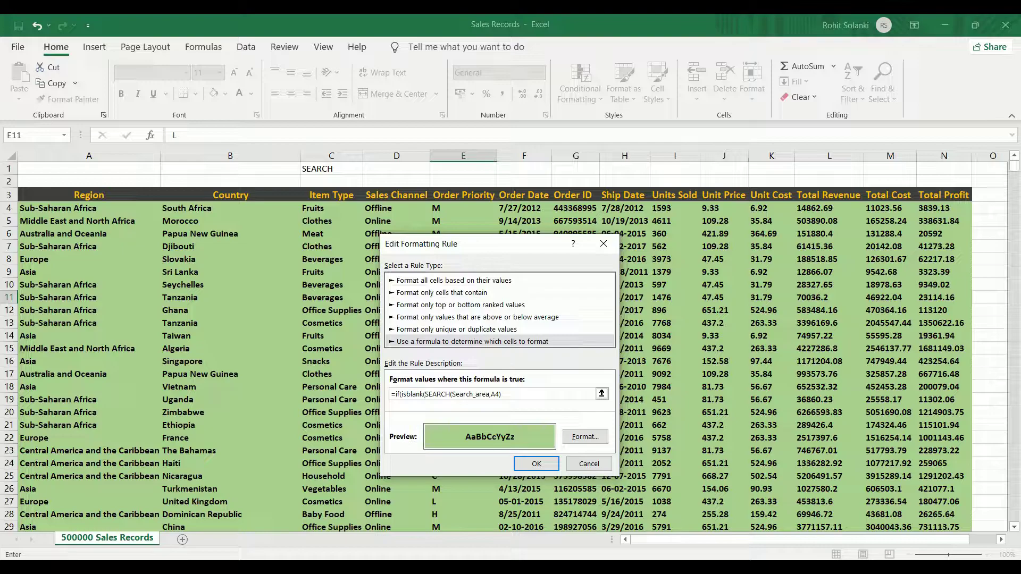
pyautogui.write('Searc')
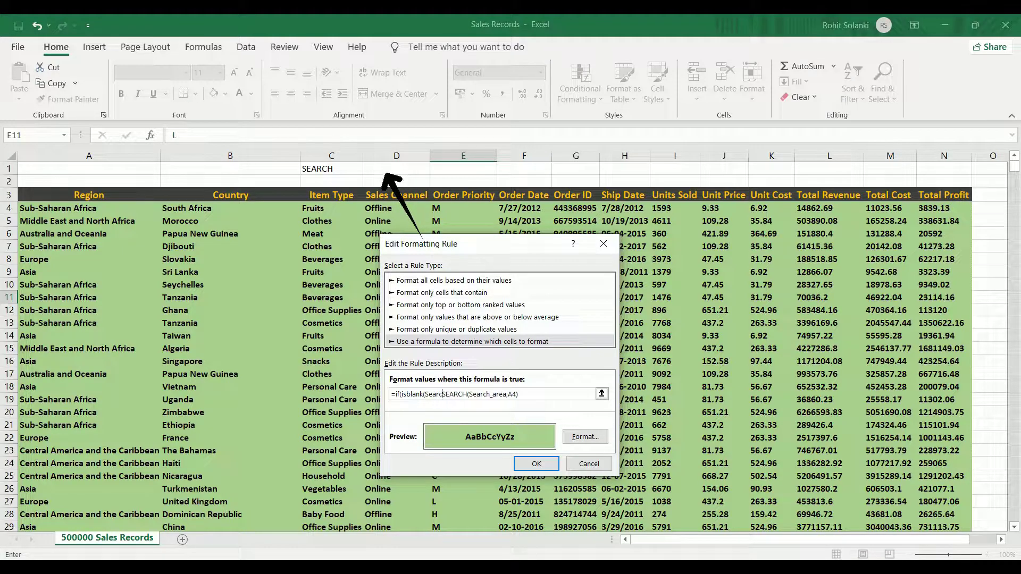
pyautogui.write('h')
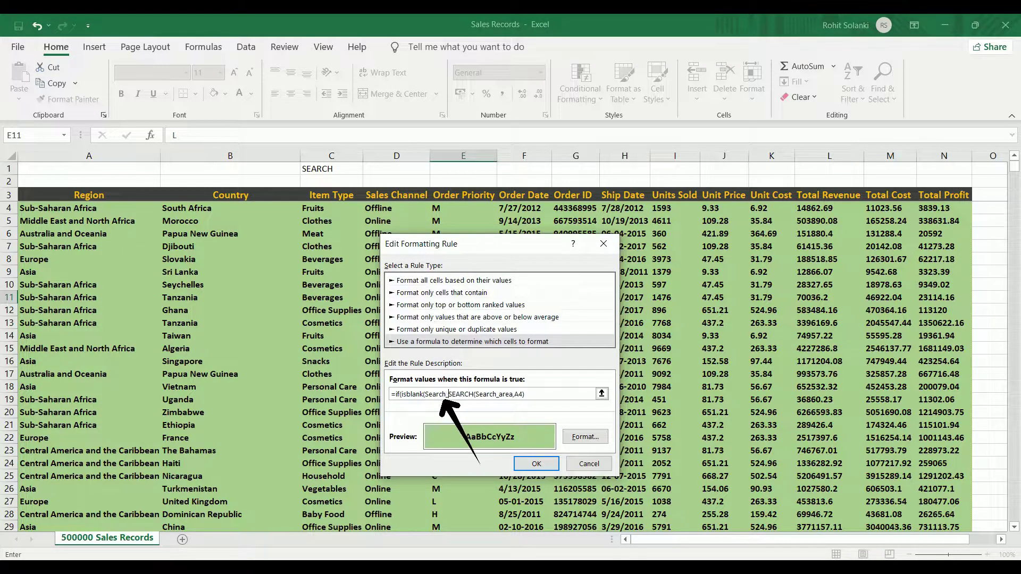
pyautogui.write('_area')
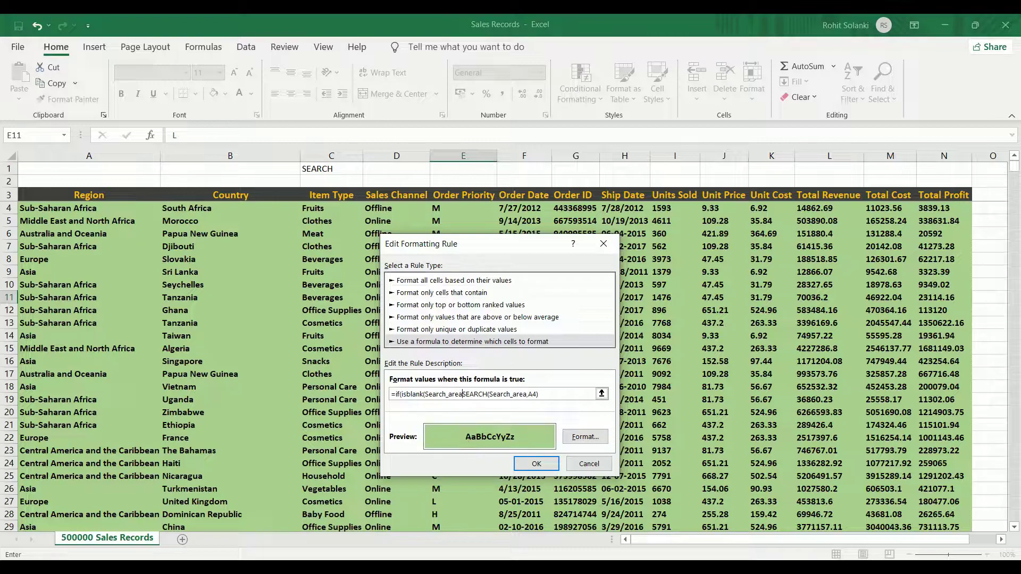
pyautogui.write('),')
pyautogui.write('0,')
pyautogui.click(533, 464)
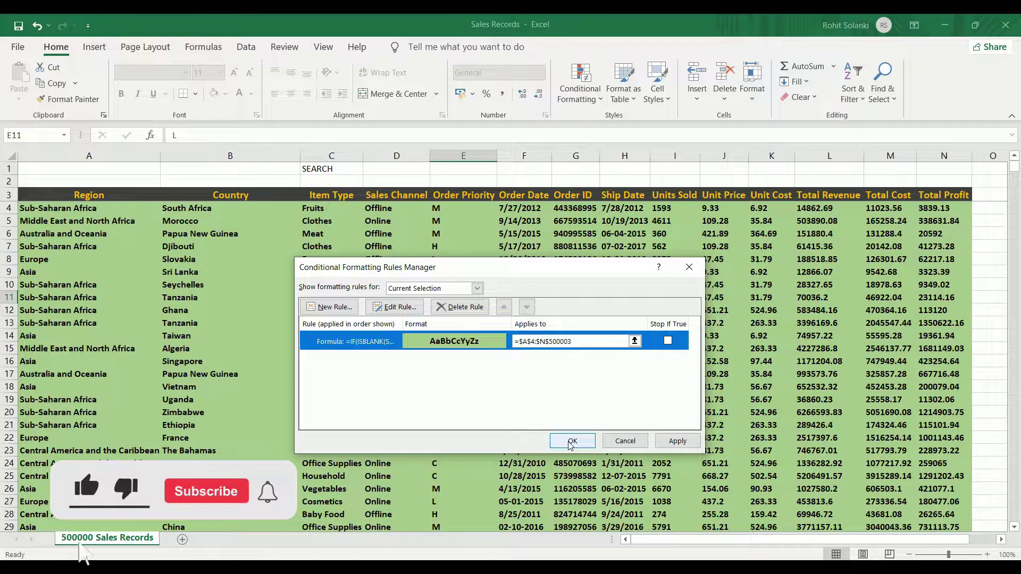
pyautogui.click(665, 444)
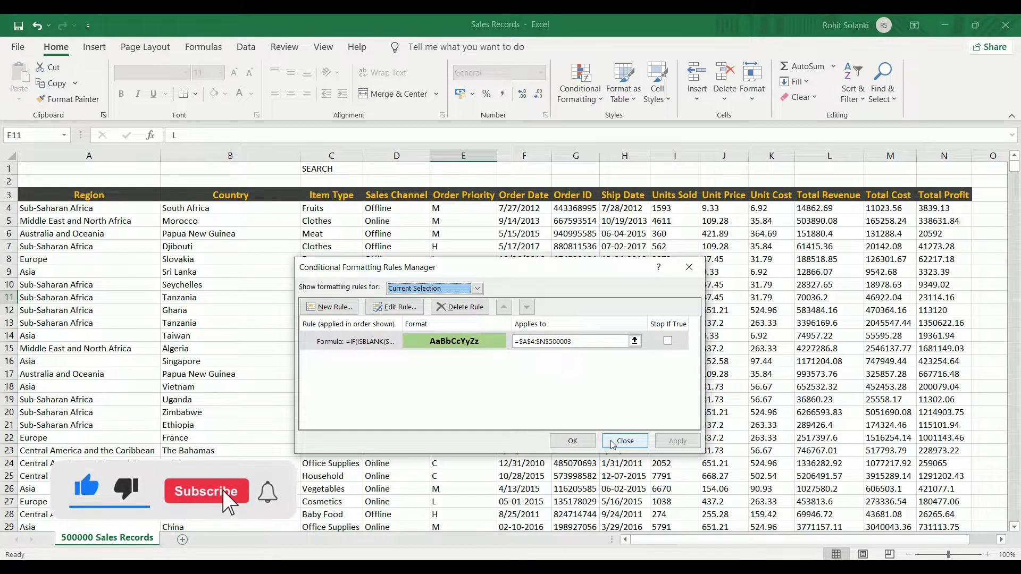
# Step: Close the Rules Manager, search D1 for 'meat' to check the bold green highlighting, then clear it
pyautogui.click(573, 441)
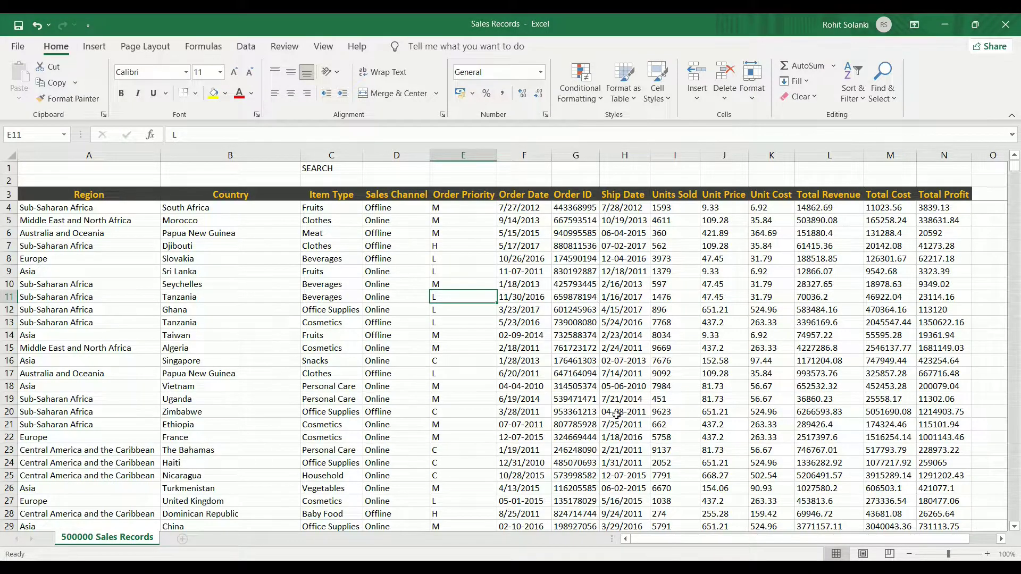
pyautogui.click(381, 173)
pyautogui.write('me')
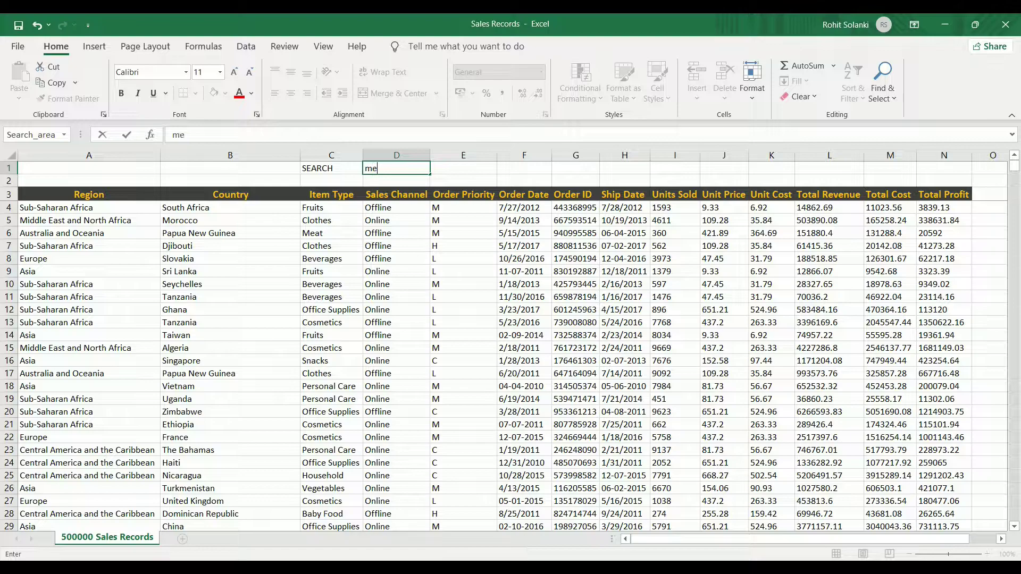
pyautogui.write('at')
pyautogui.press('Return')
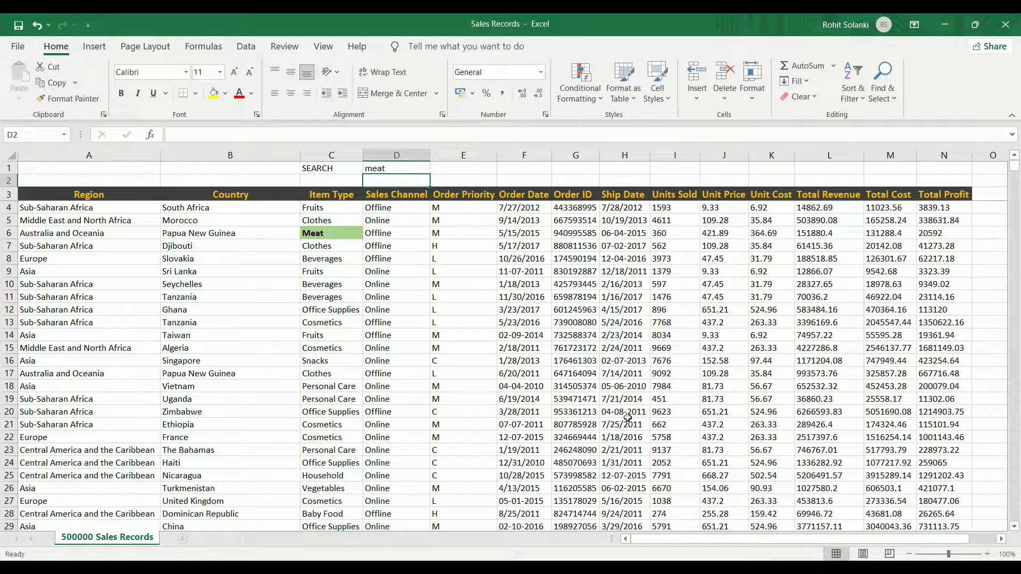
pyautogui.click(400, 174)
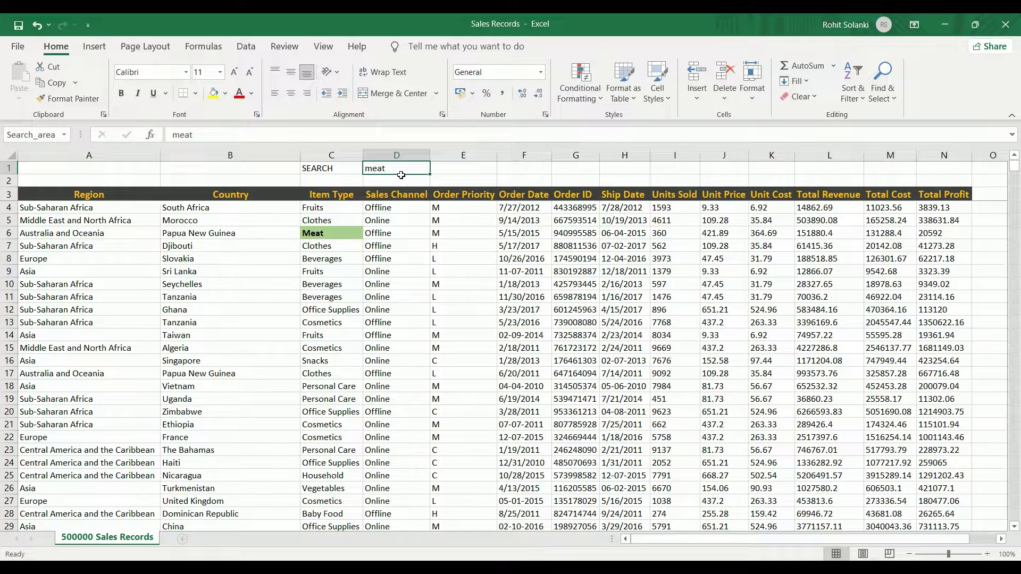
pyautogui.press('Delete')
pyautogui.click(523, 304)
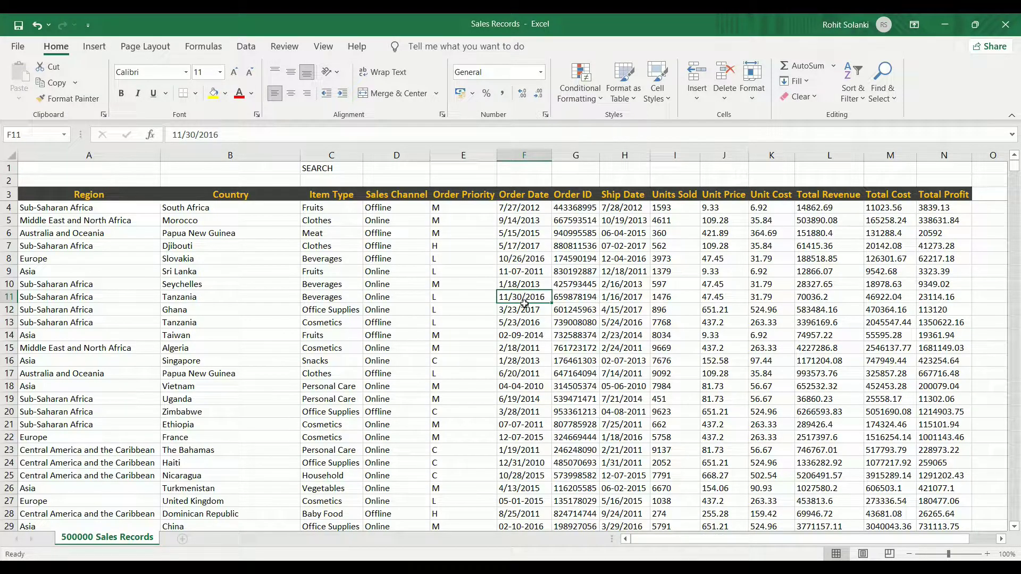
# Step: Test searches for 'elles' and 'we', then empty D1 to confirm no highlighting remains
pyautogui.click(405, 173)
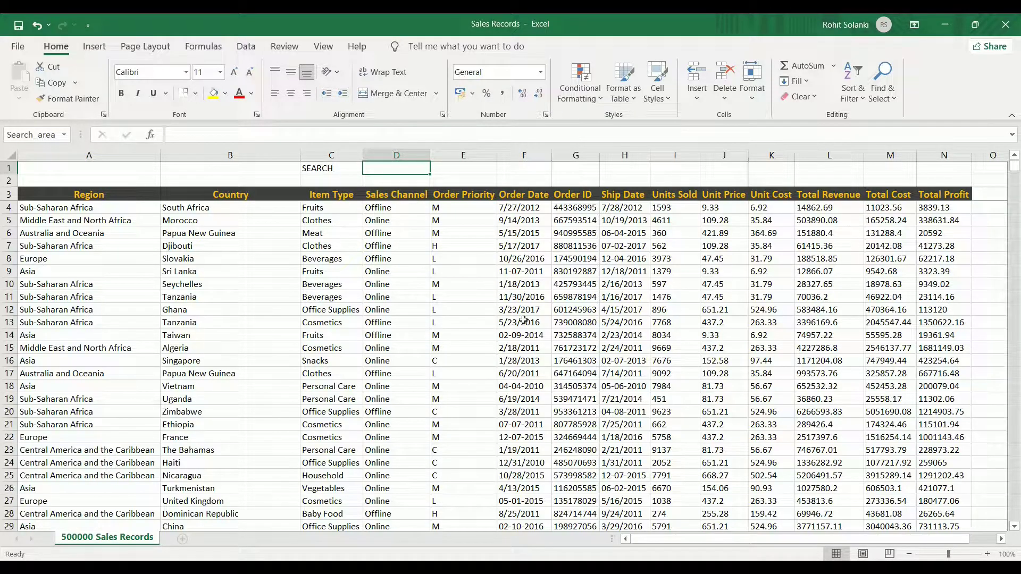
pyautogui.write('elles')
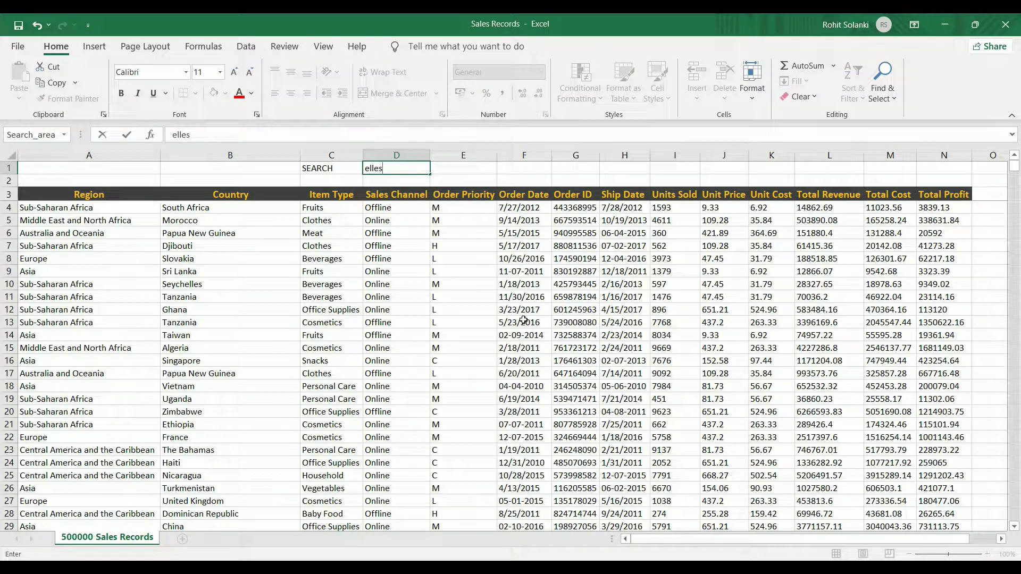
pyautogui.press('Return')
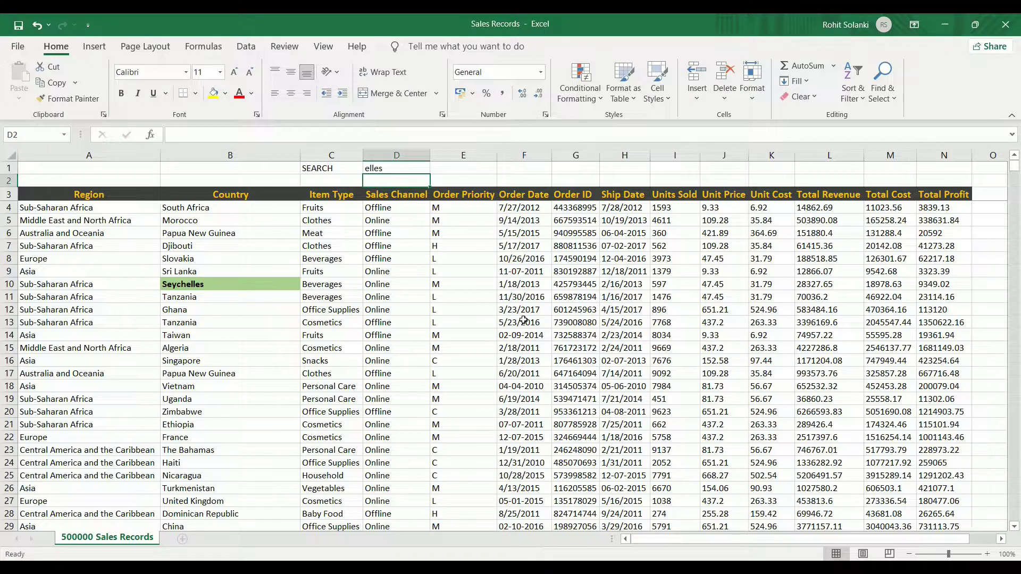
pyautogui.click(378, 171)
pyautogui.write('we')
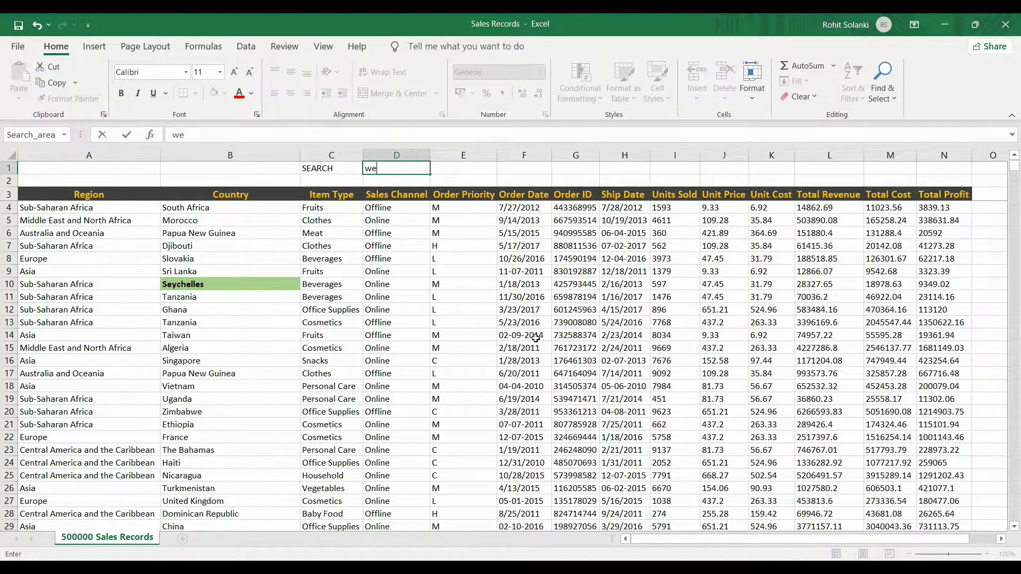
pyautogui.click(534, 336)
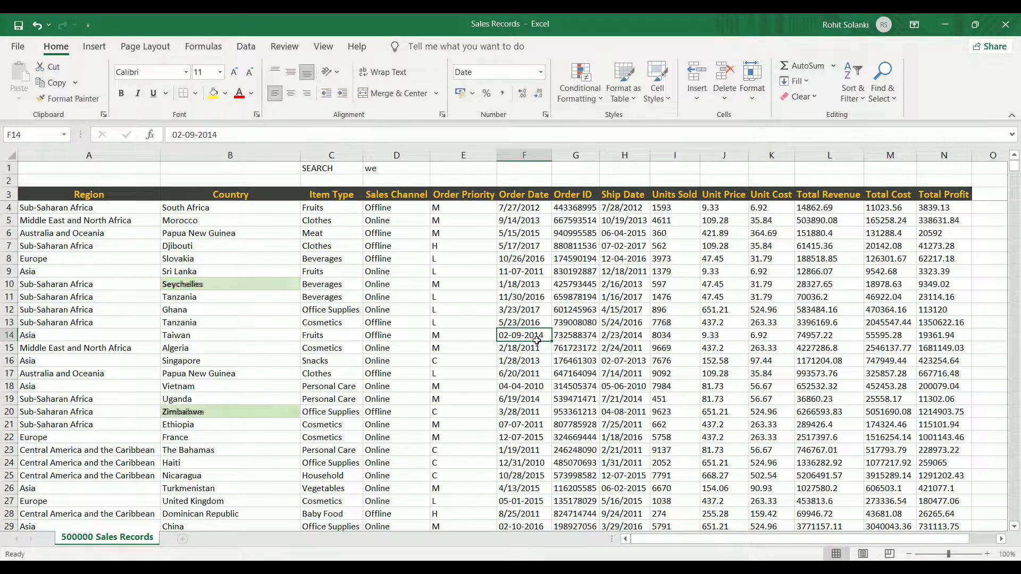
pyautogui.click(395, 171)
pyautogui.press('Delete')
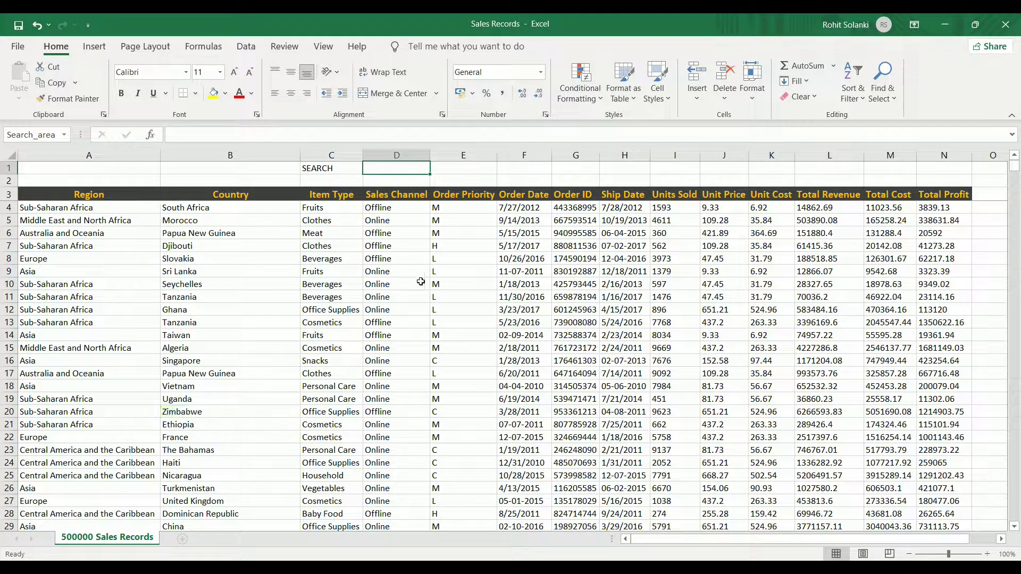